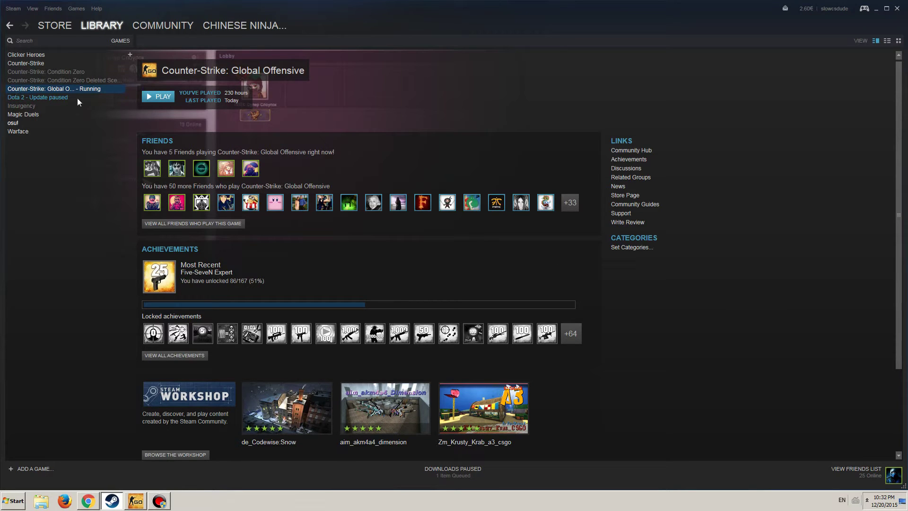
Review the launch options in the Counter-Strike: Global Offensive properties, then close them without changing anything
right_click(54, 90)
left_click(92, 220)
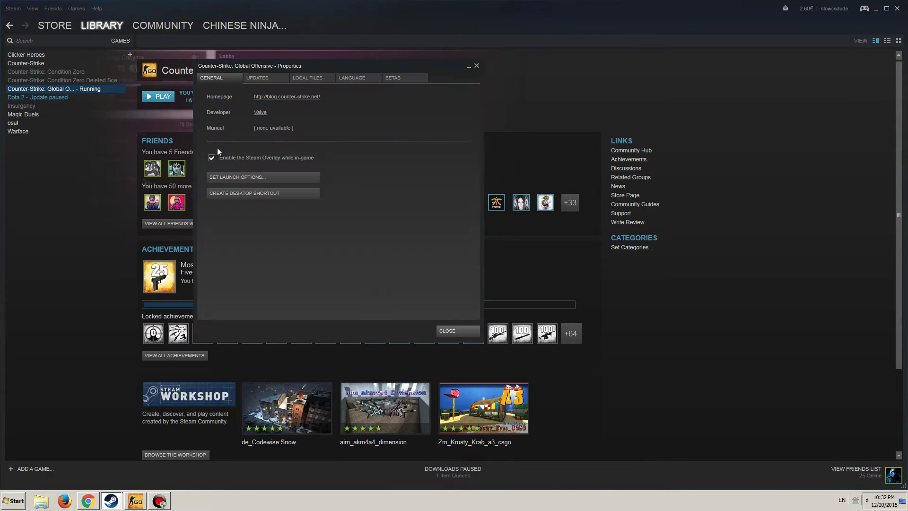
left_click(359, 77)
left_click(231, 78)
left_click(272, 179)
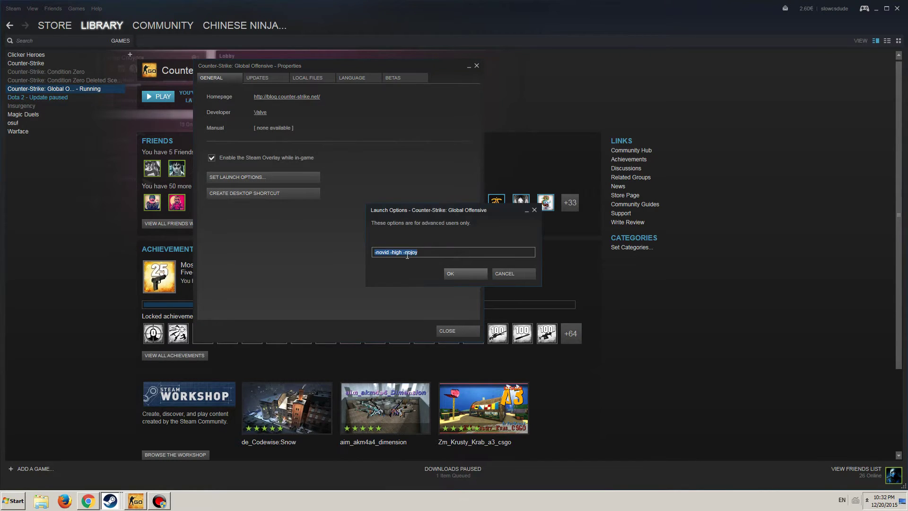
left_click(468, 256)
left_click(511, 276)
left_click(453, 330)
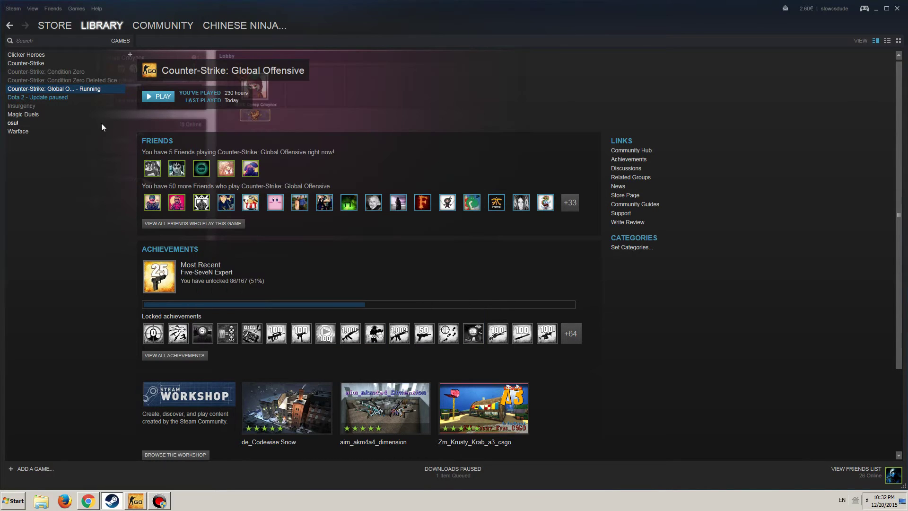
Switch to Counter-Strike: Global Offensive and review the anti-aliasing and texture filtering choices in the video settings, keeping multisampling at 8x MSAA
left_click(135, 501)
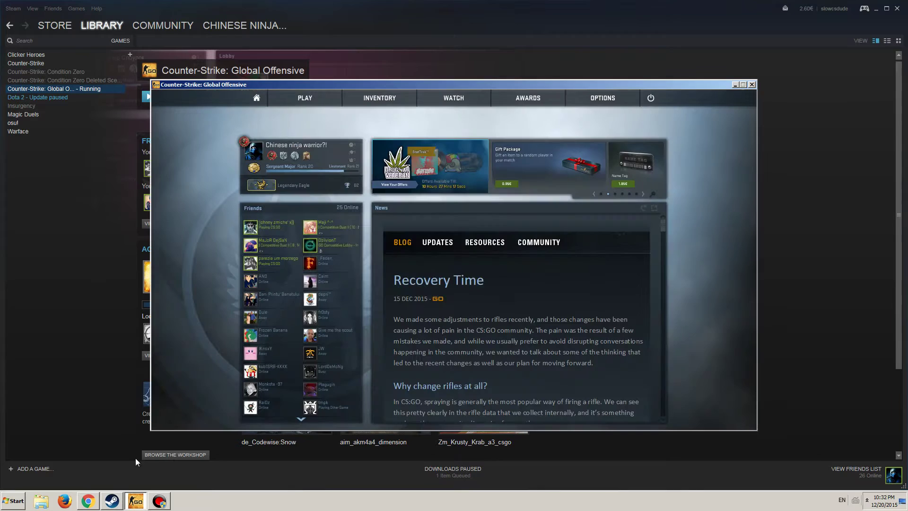
mouse_move(625, 112)
left_click(605, 160)
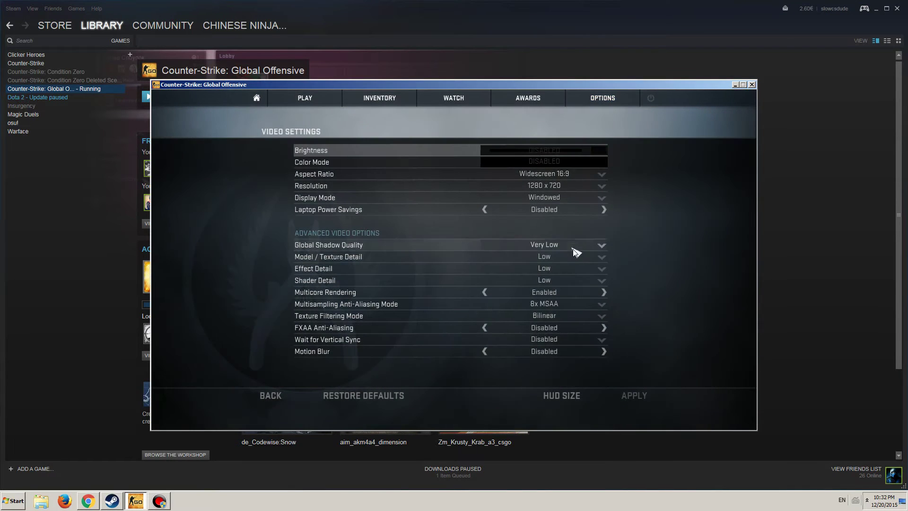
left_click(599, 306)
left_click(649, 316)
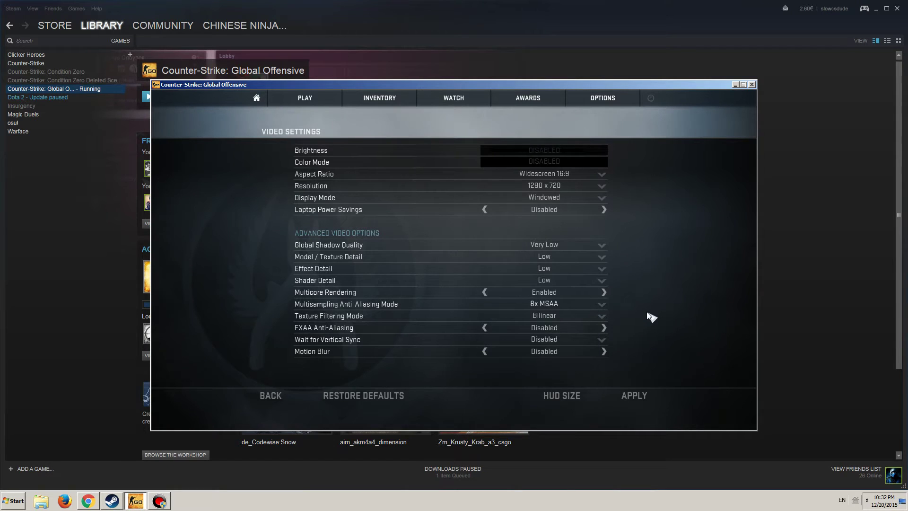
left_click(582, 304)
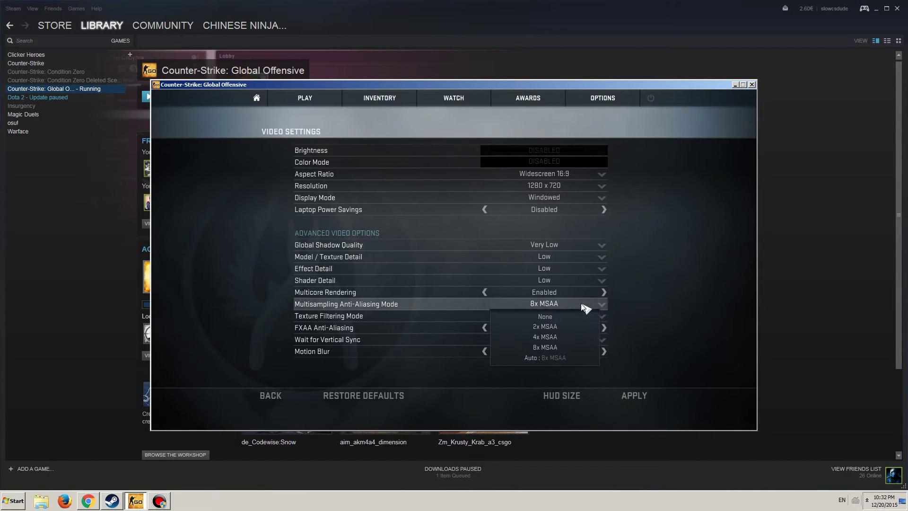
left_click(579, 305)
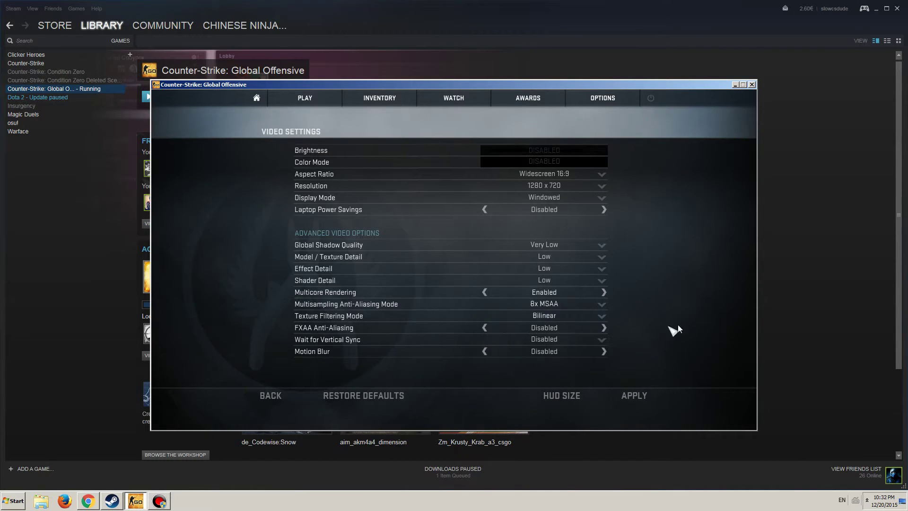
left_click(603, 317)
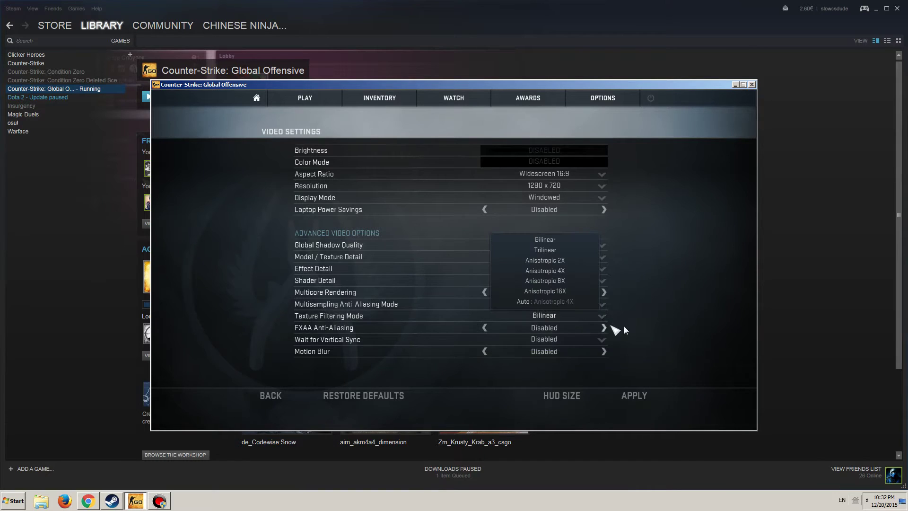
left_click(649, 333)
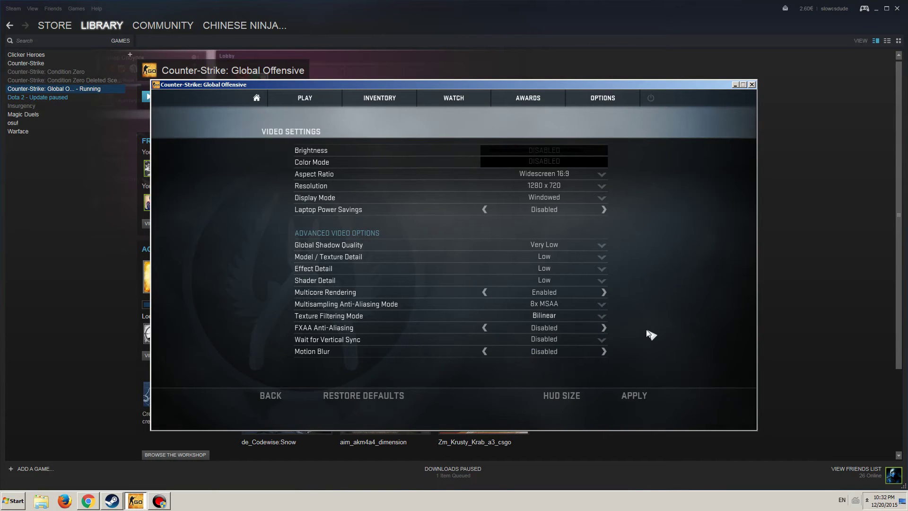
left_click(565, 308)
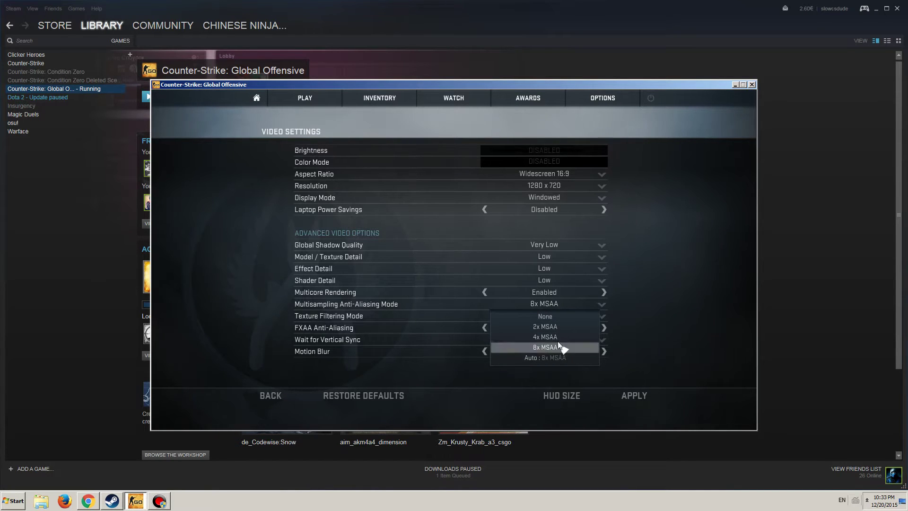
left_click(559, 344)
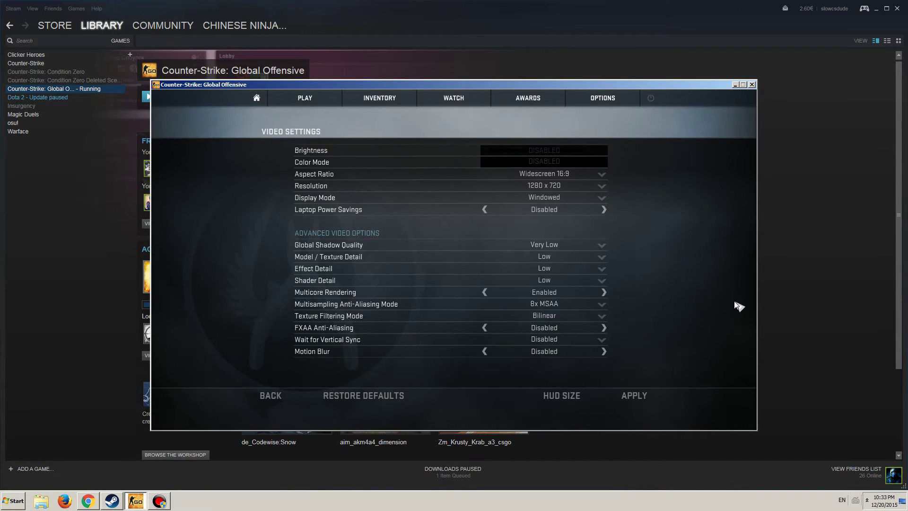
Review the resolution and display mode choices in the video settings, keeping 1280 x 720 and Windowed
left_click(606, 188)
left_click(545, 270)
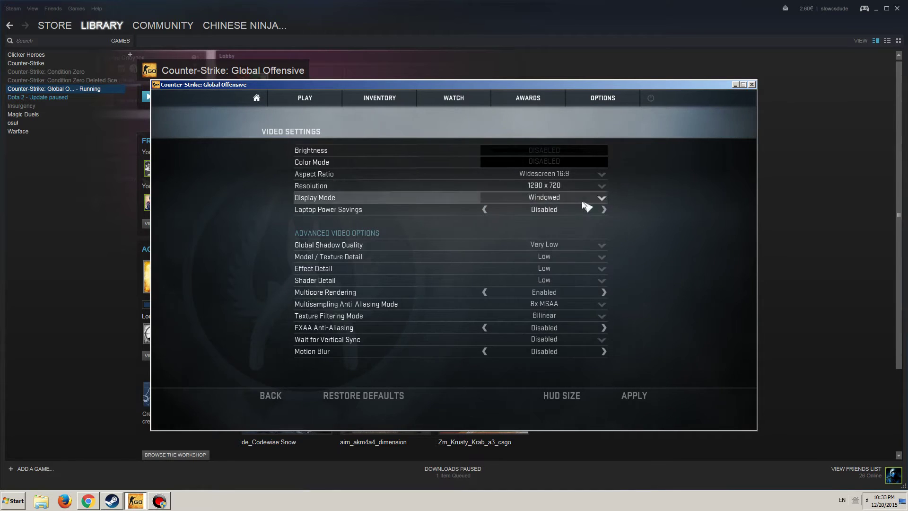
left_click(581, 201)
left_click(667, 240)
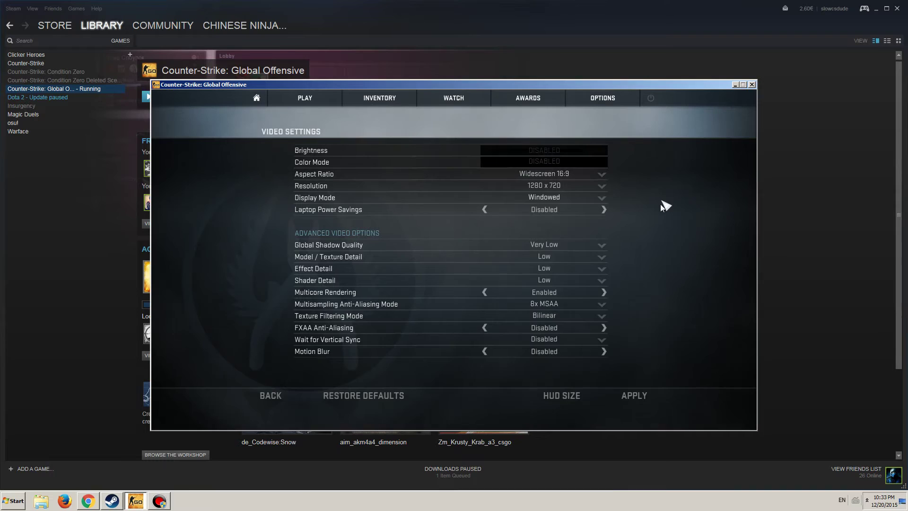
Minimize the game, switch to Chrome and highlight the console command line on the CS:GO Crosshair Generator page
left_click(736, 85)
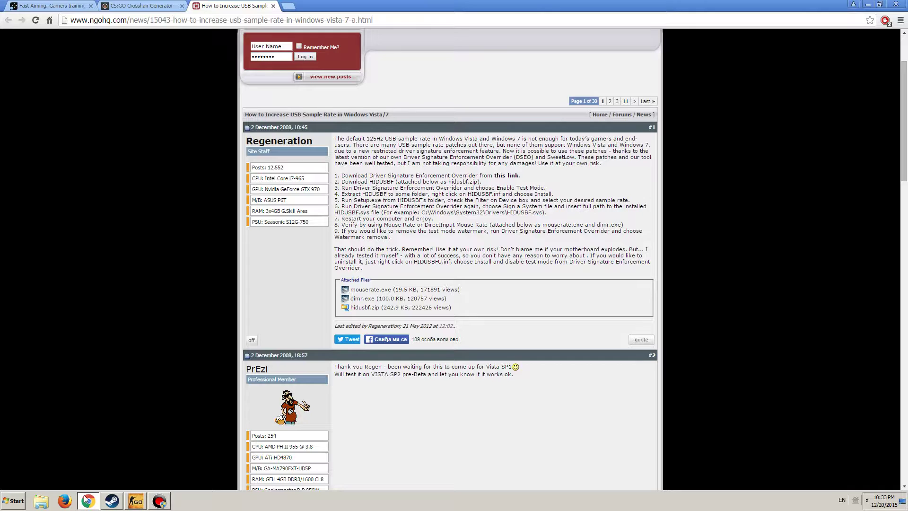
left_click(88, 501)
left_click(126, 4)
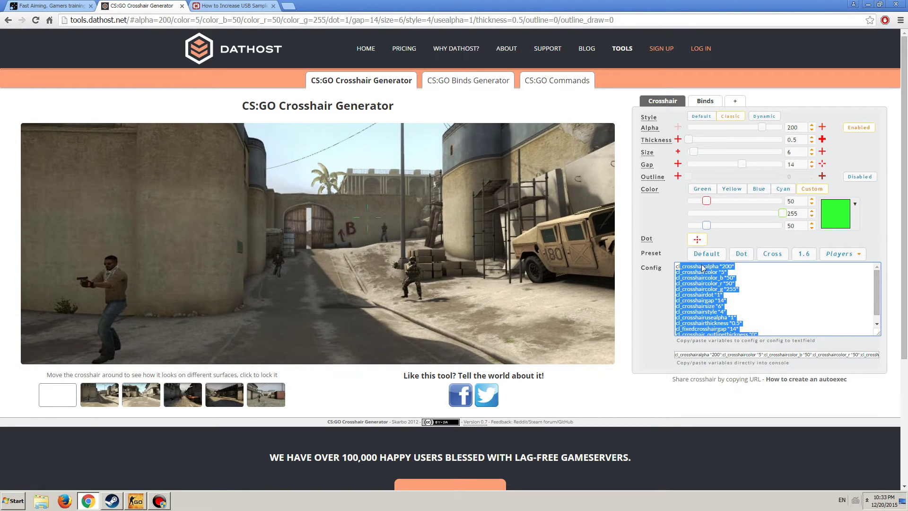
left_click(753, 357)
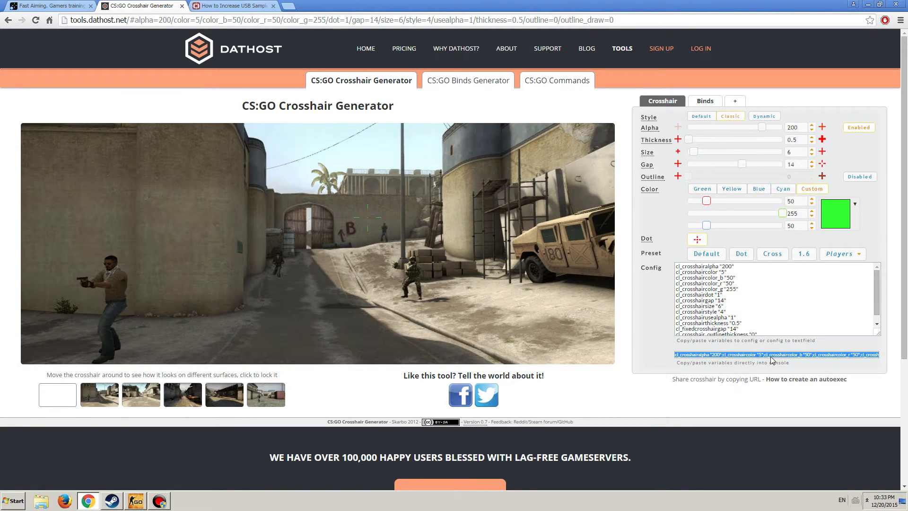
Switch to Counter-Strike: Global Offensive and check the Enable Developer Console option in the game settings
left_click(136, 501)
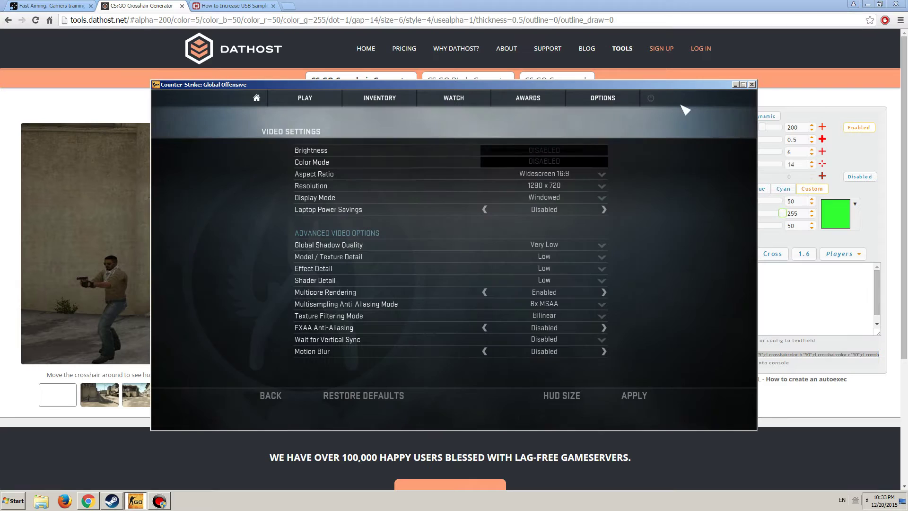
mouse_move(585, 110)
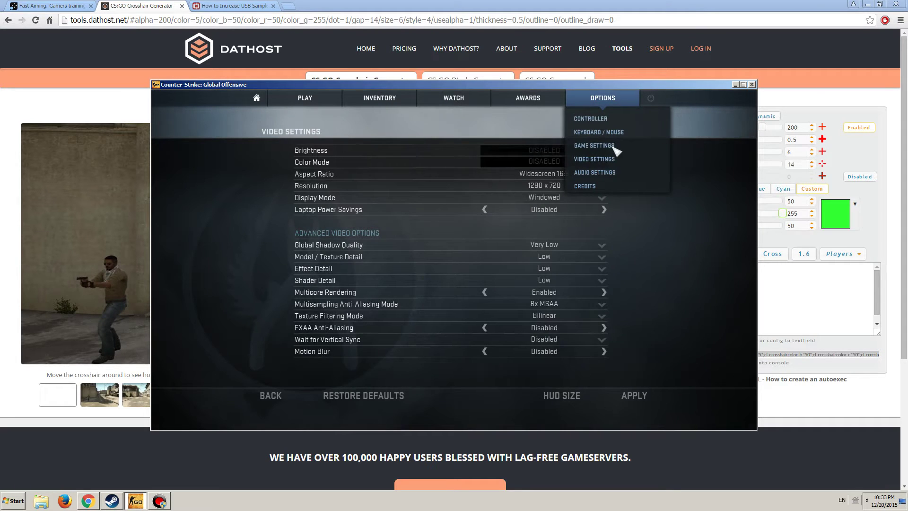
left_click(615, 150)
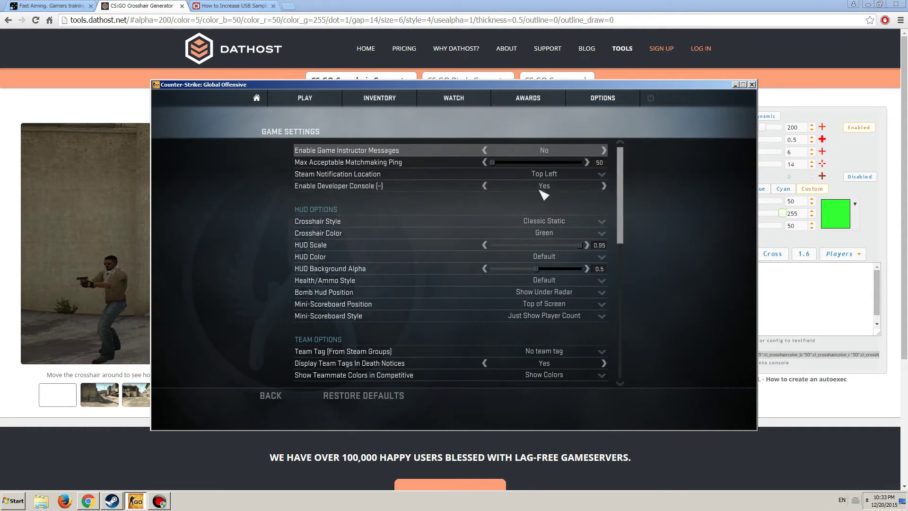
Open the developer console, shrink its window and move it toward the middle of the game settings
key("grave")
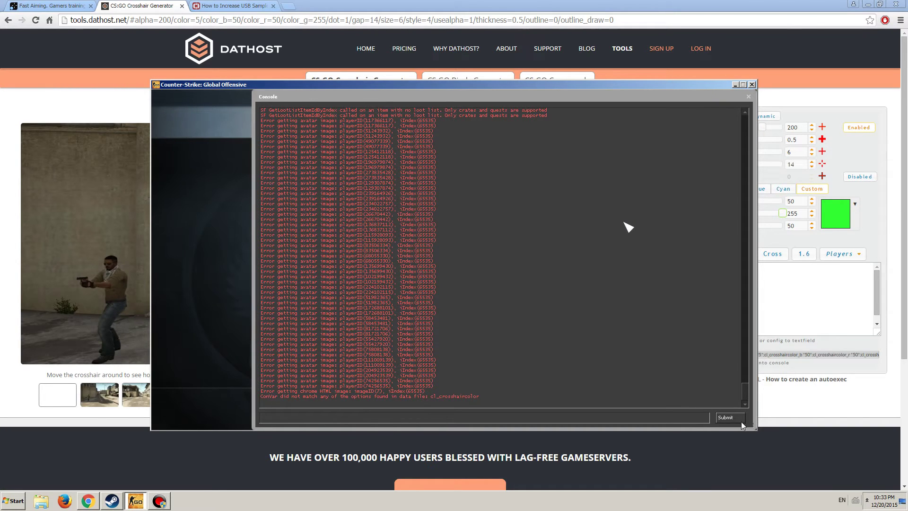
left_click_drag(756, 425, 449, 240)
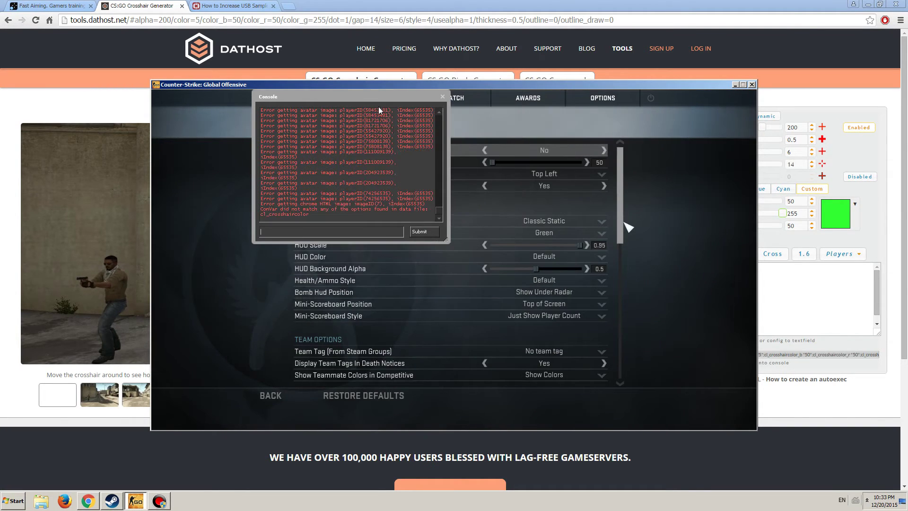
left_click_drag(380, 98, 553, 155)
Enter "sensitivity 3" in the console without submitting it, close the console and return to the game's home screen
left_click(490, 288)
type("sens")
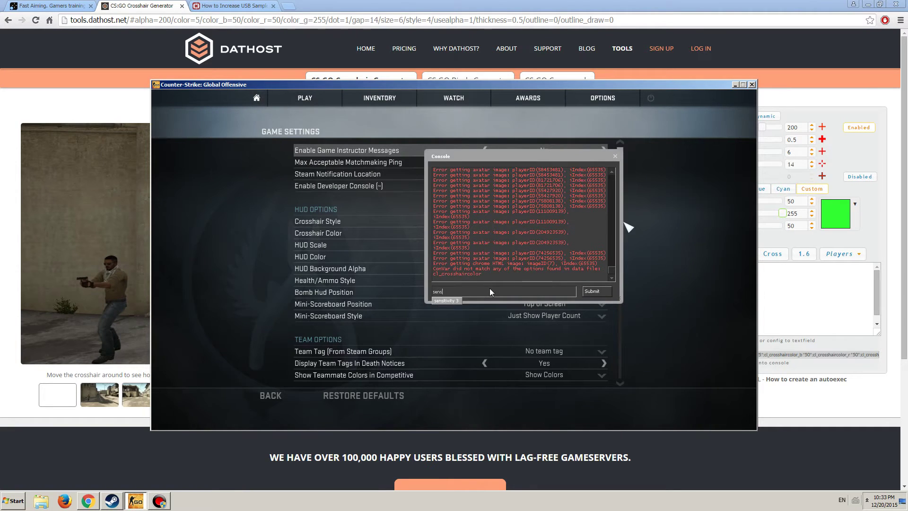
key("Tab")
type("3")
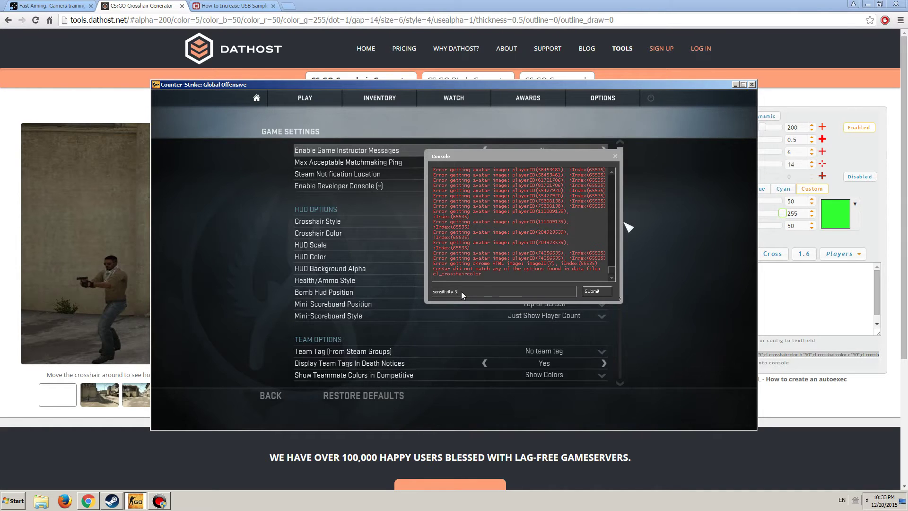
key("grave")
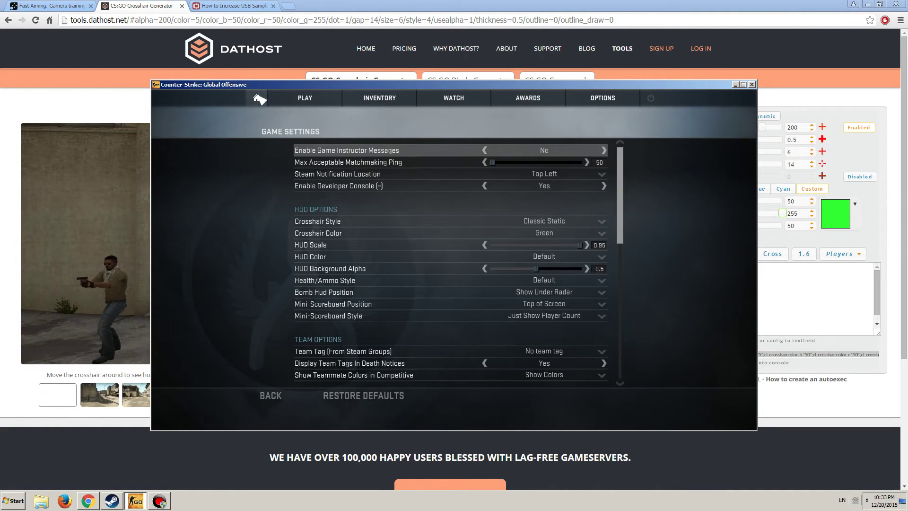
left_click(257, 98)
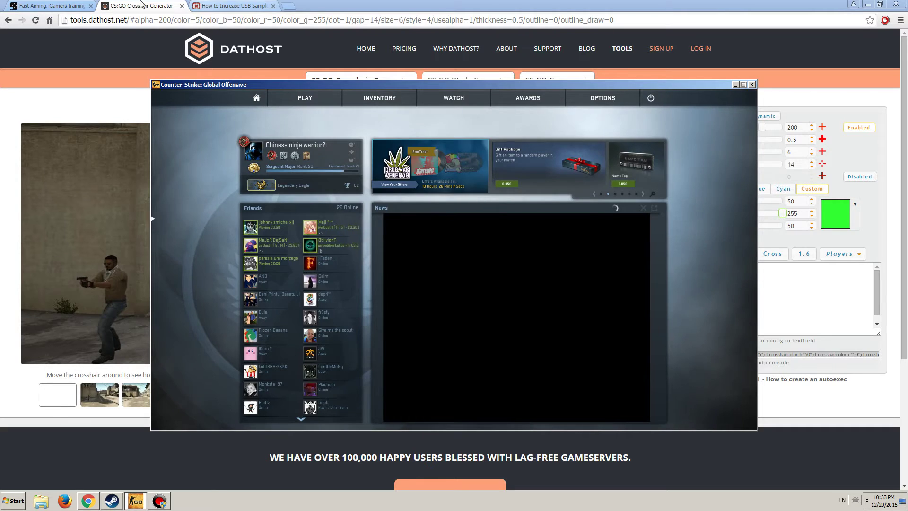
Switch to the crosshair generator in Chrome and try the dynamic style and centre dot toggles, restoring the classic style with dot
key("alt+Tab")
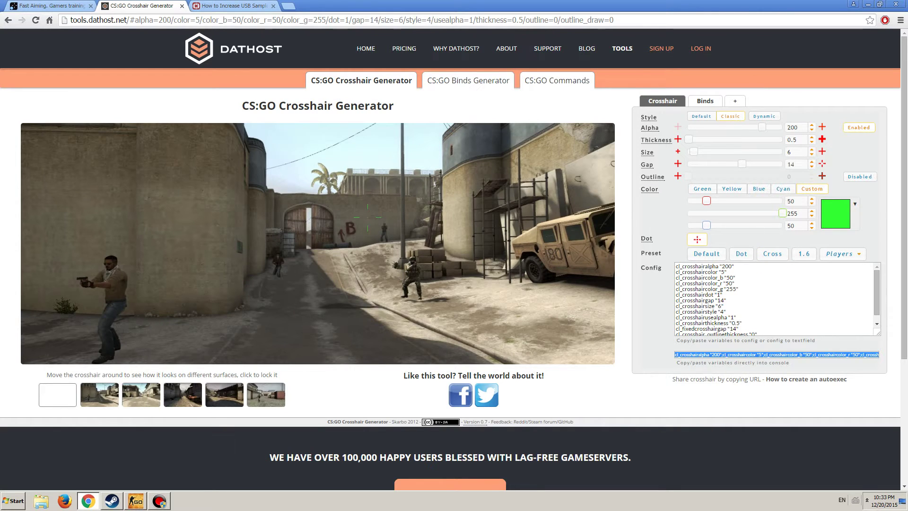
left_click(799, 256)
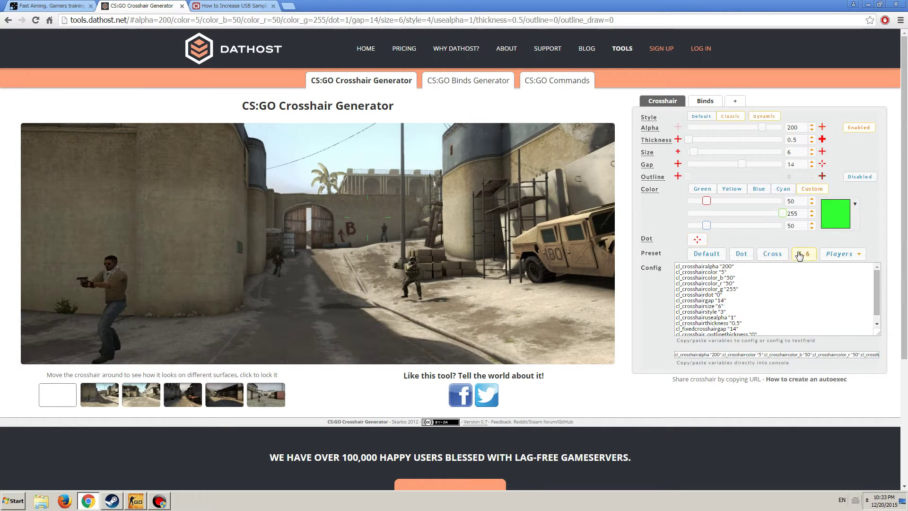
left_click(766, 117)
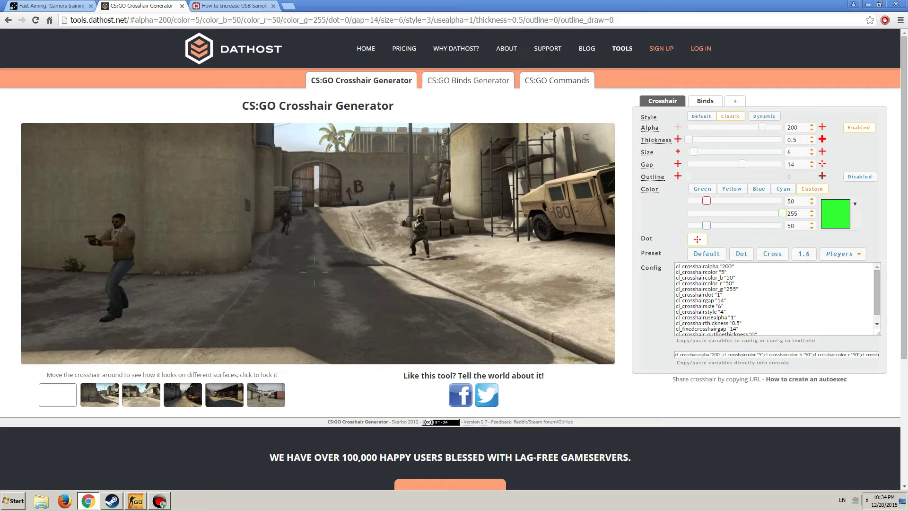
Copy the crosshair generator's full one-line console command
left_click(719, 355)
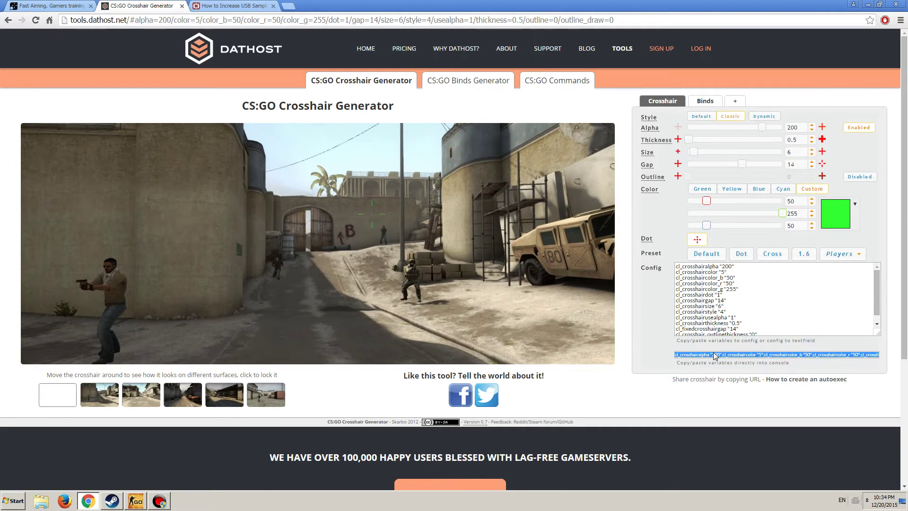
right_click(716, 356)
left_click(721, 361)
Switch to Counter-Strike: Global Offensive, run the copied crosshair command in the developer console and close the console
left_click(141, 501)
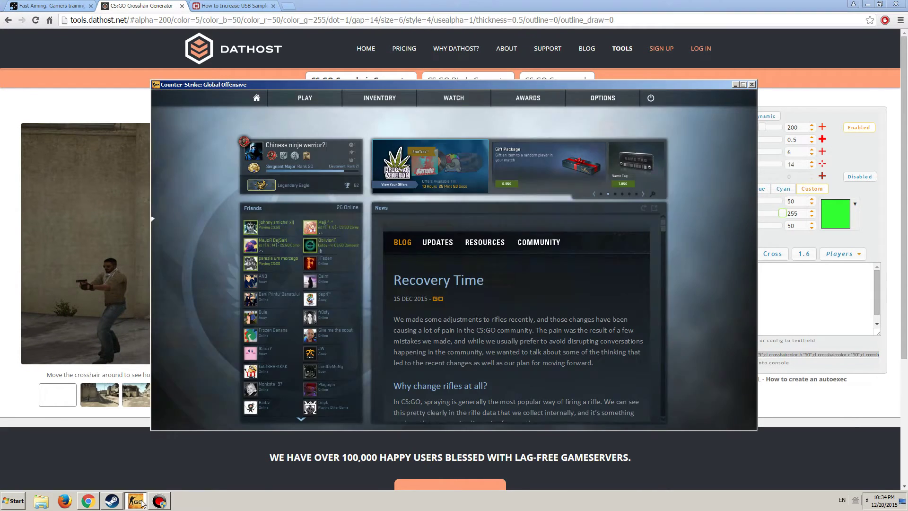
key("grave")
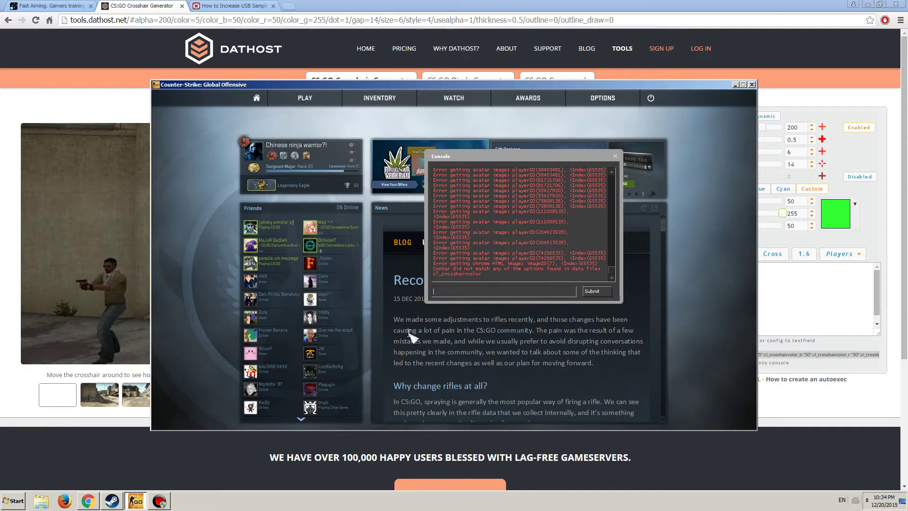
key("ctrl+v")
key("Return")
key("grave")
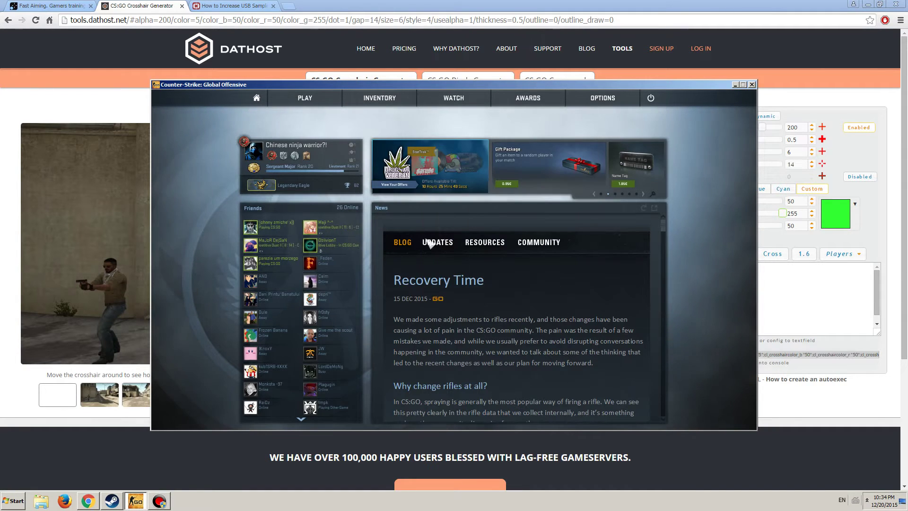
Switch to Chrome and show the Fast Aiming training page on aim400kg.com
left_click(146, 5)
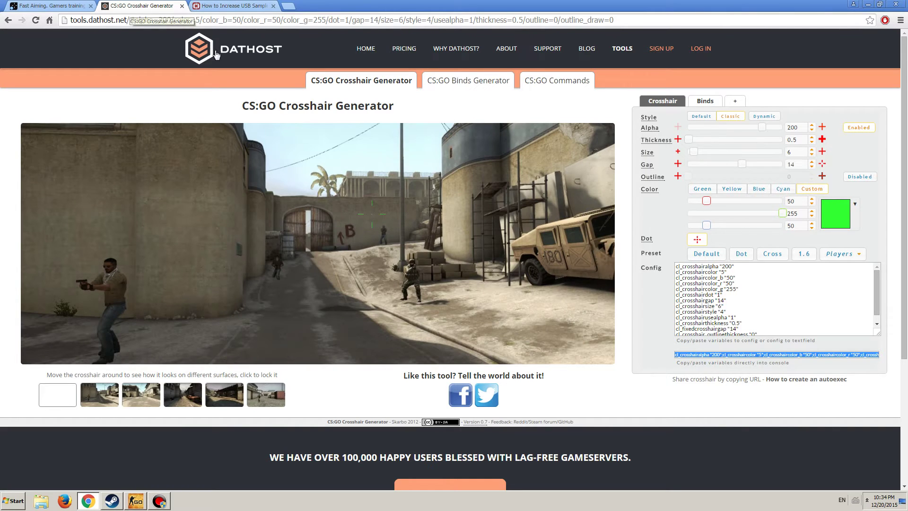
left_click(47, 5)
scroll(85, 176, "up", 2)
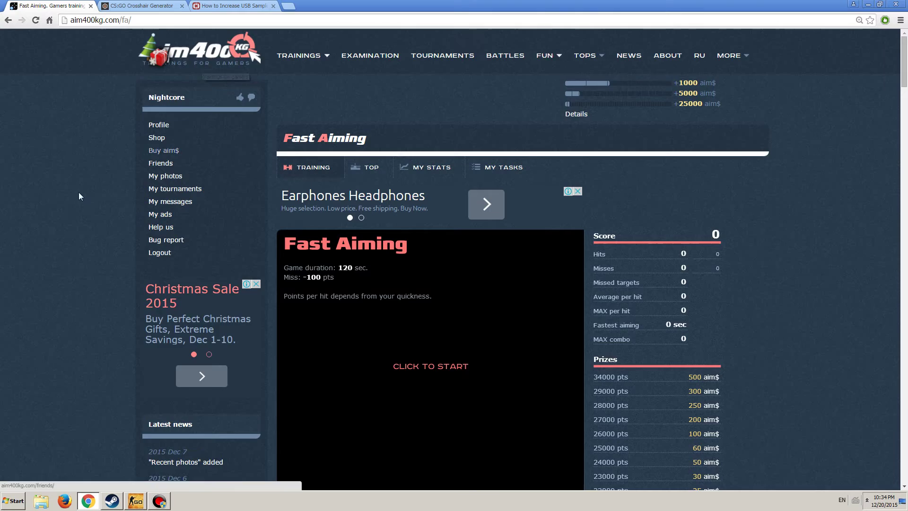
Start a Fast Aiming training round, shoot at several targets, and reset the round
scroll(206, 191, "down", 2)
left_click(411, 273)
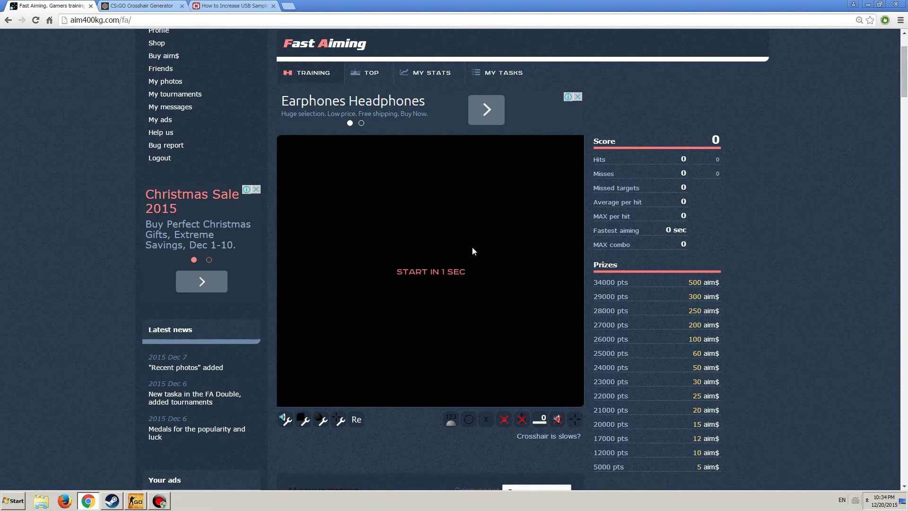
left_click(418, 340)
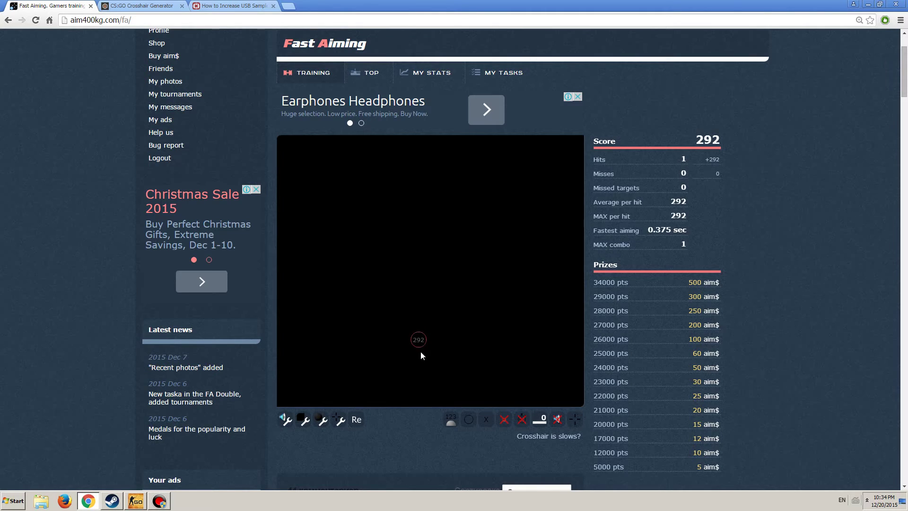
left_click(420, 285)
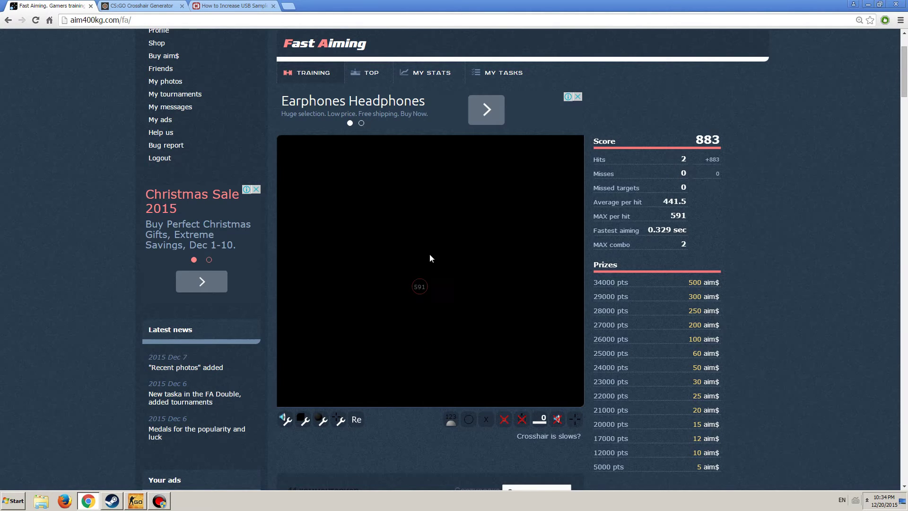
left_click(459, 294)
left_click(568, 219)
left_click(355, 389)
left_click(500, 362)
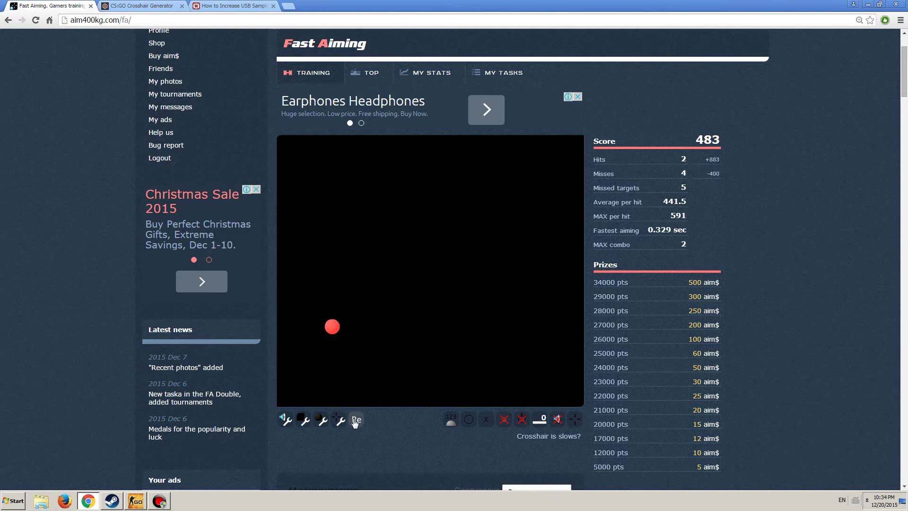
left_click(357, 420)
scroll(20, 280, "up", 2)
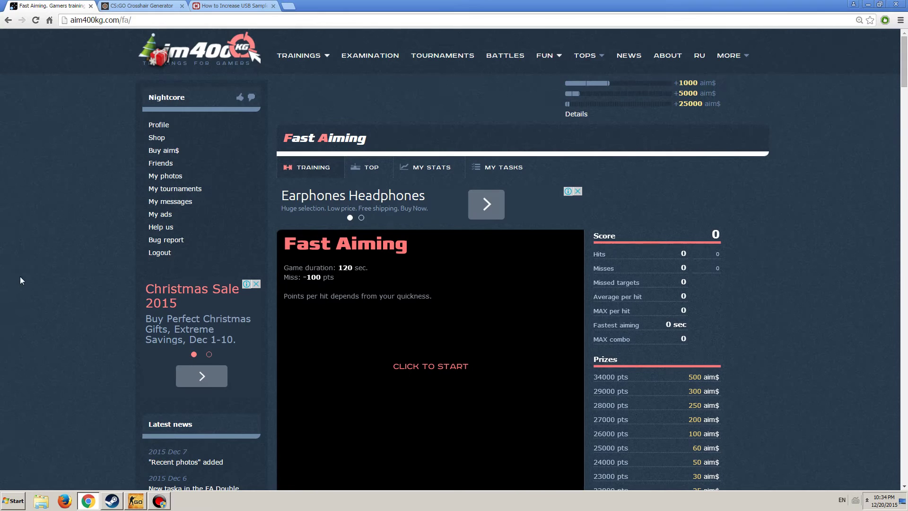
Switch to the NGOHQ article on increasing the USB sample rate and highlight its title, installation instructions and attached files
left_click(235, 5)
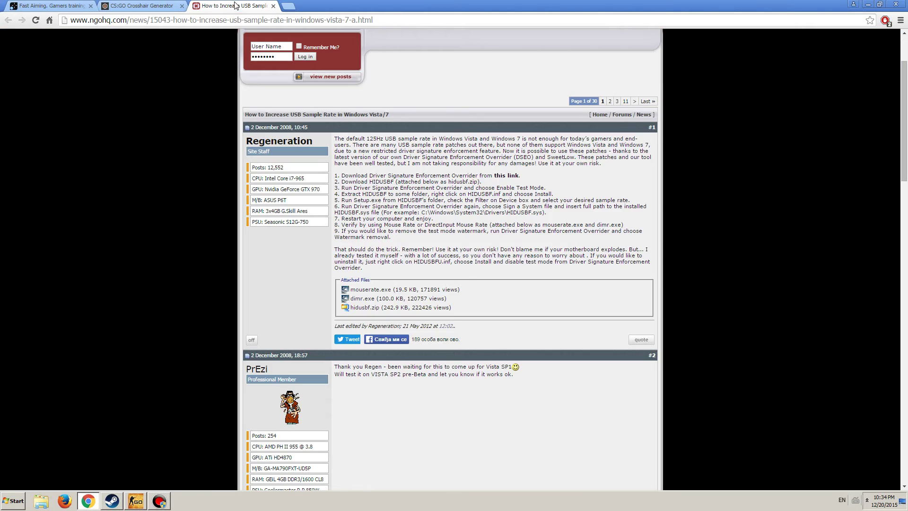
scroll(449, 237, "up", 2)
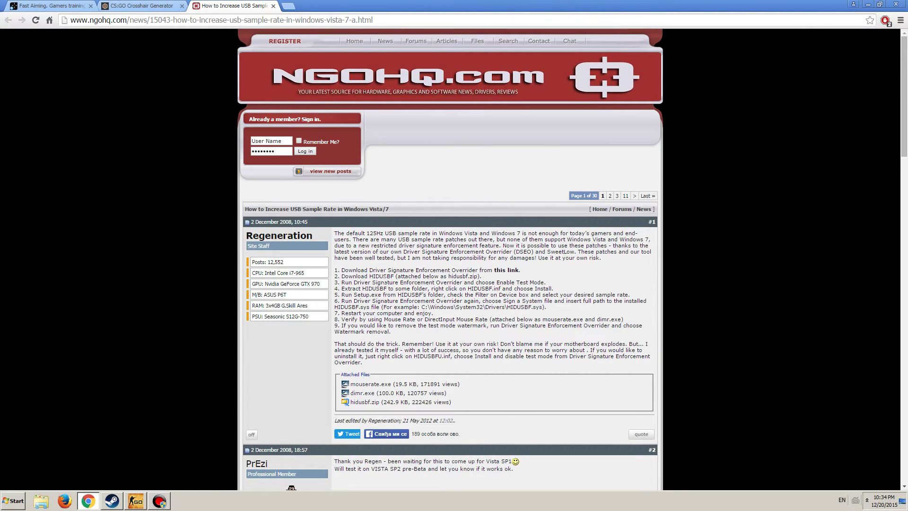
left_click_drag(243, 209, 389, 209)
left_click(397, 212)
scroll(398, 212, "down", 1)
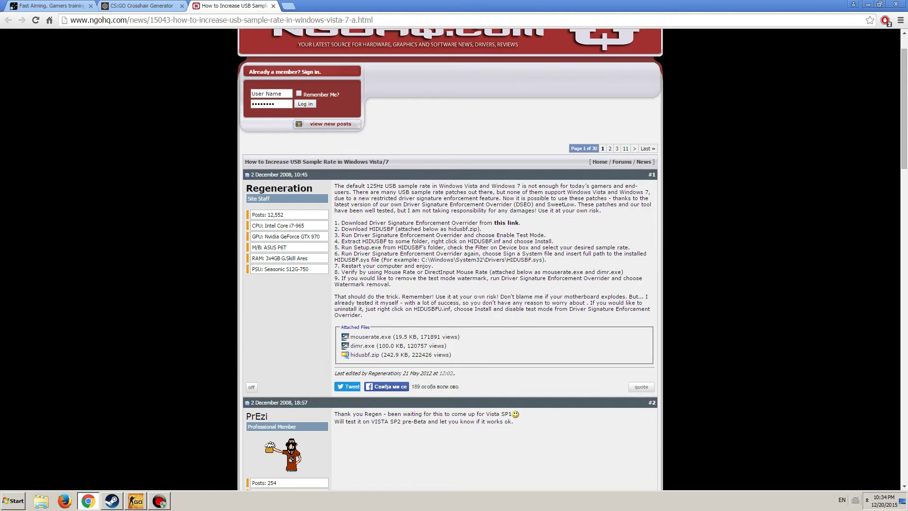
left_click_drag(429, 242, 487, 278)
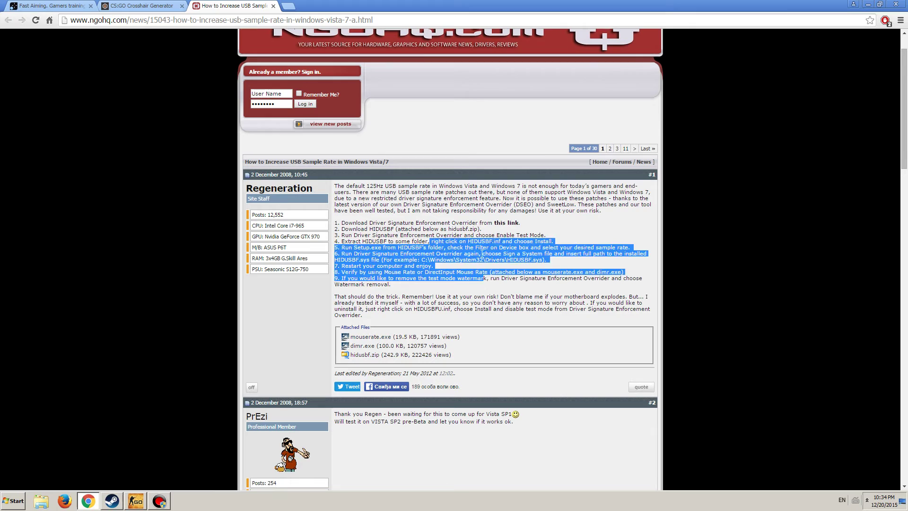
left_click(500, 291)
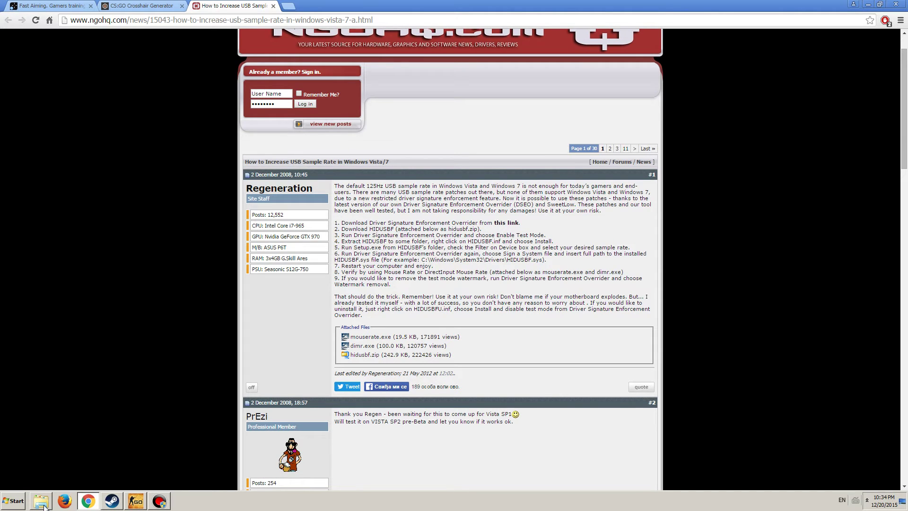
left_click_drag(502, 242, 621, 354)
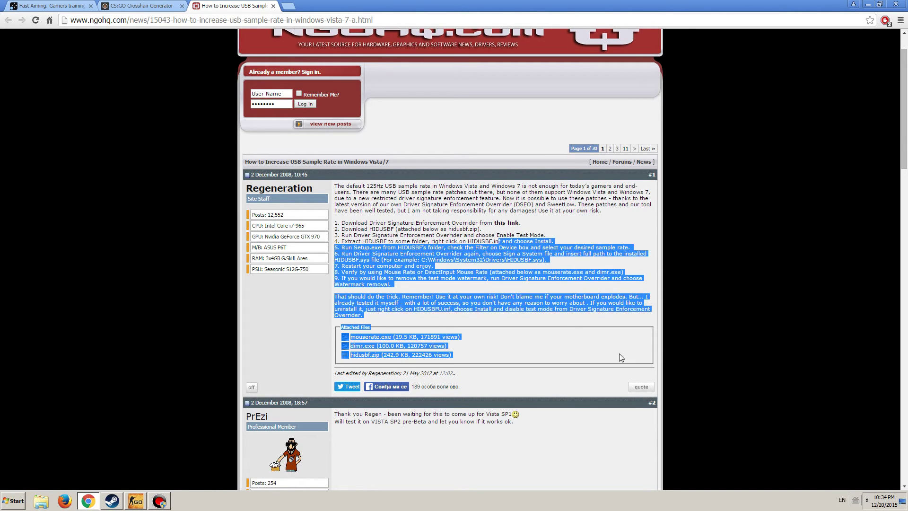
left_click(620, 354)
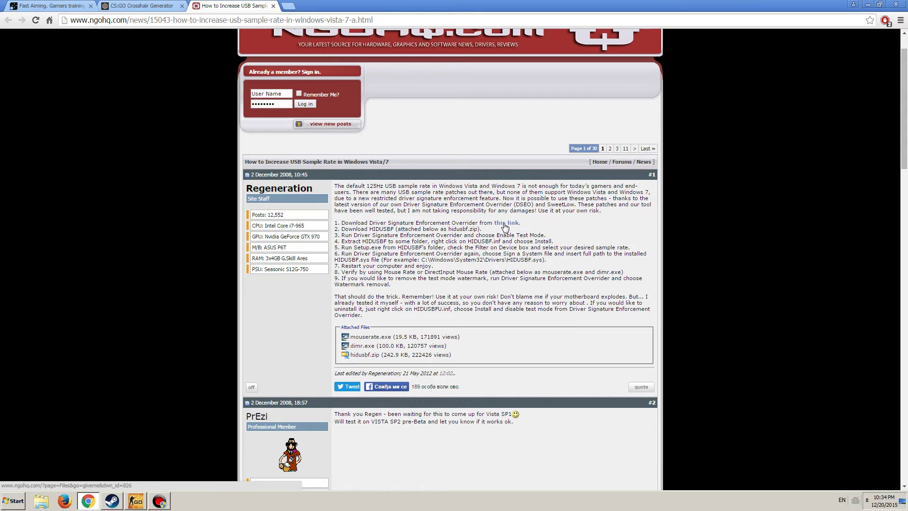
left_click_drag(335, 186, 561, 316)
left_click(561, 316)
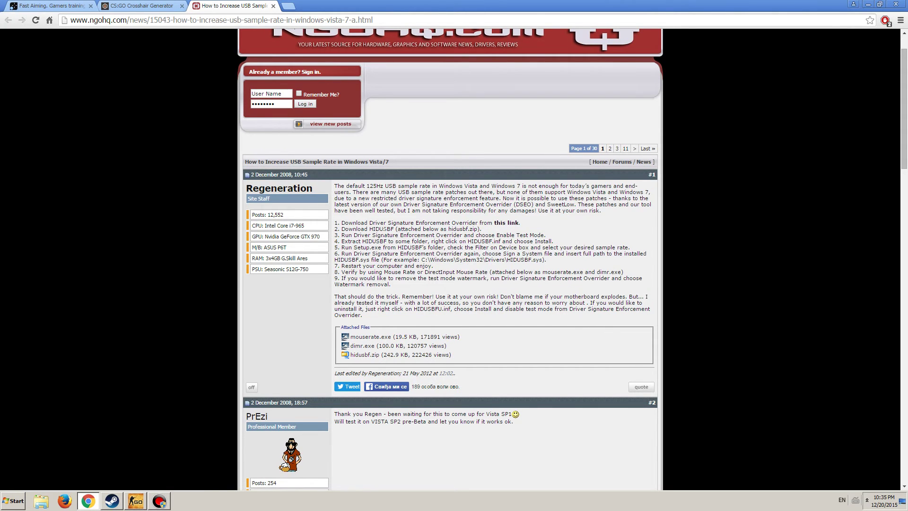
Highlight the article's Enable Test Mode, HIDUSBF.inf installation and Setup.exe sample rate instructions in steps 3 to 5
left_click_drag(353, 236, 548, 235)
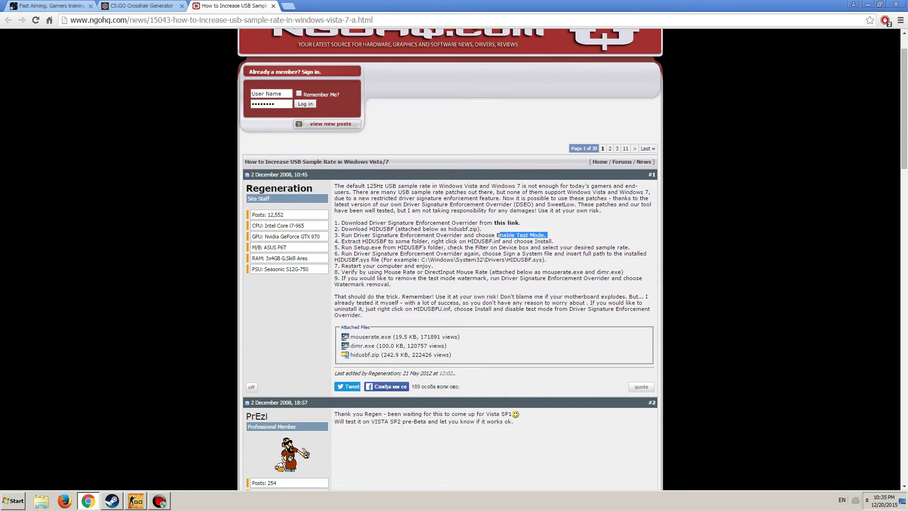
left_click(556, 240)
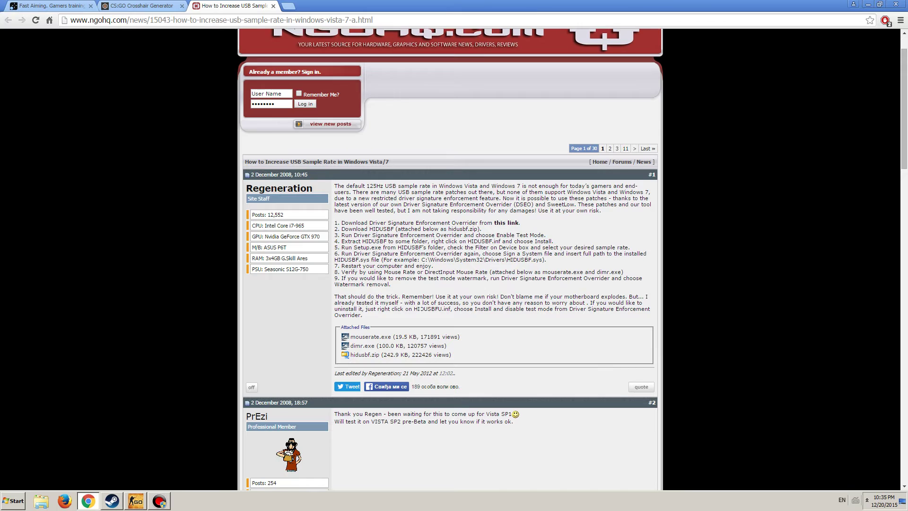
left_click_drag(362, 241, 386, 241)
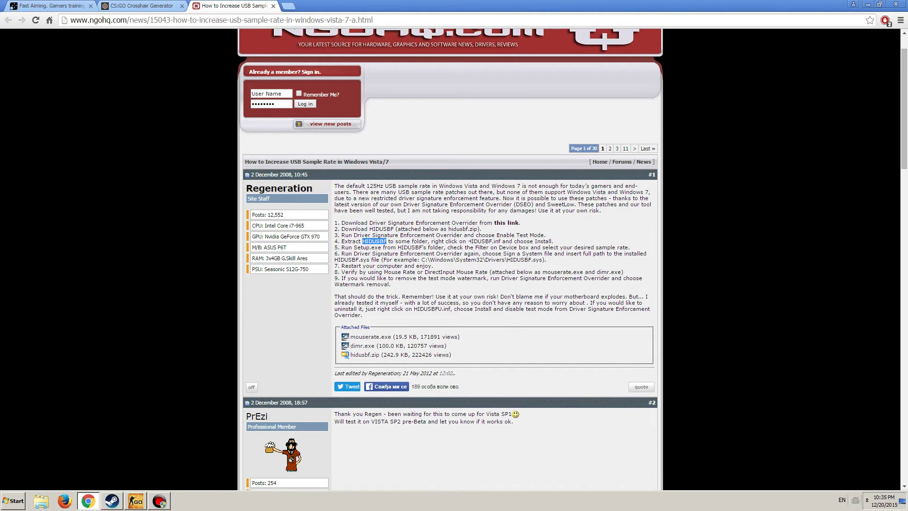
left_click_drag(468, 241, 501, 240)
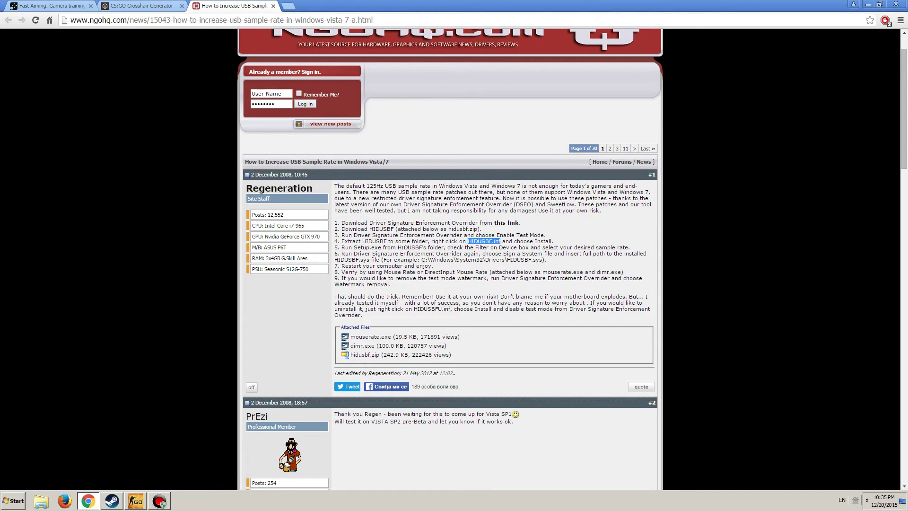
left_click_drag(354, 247, 381, 248)
left_click_drag(467, 248, 540, 248)
left_click(541, 247)
Switch to Windows Explorer and open the Mouse folder on Local Disk (C:)
left_click(41, 500)
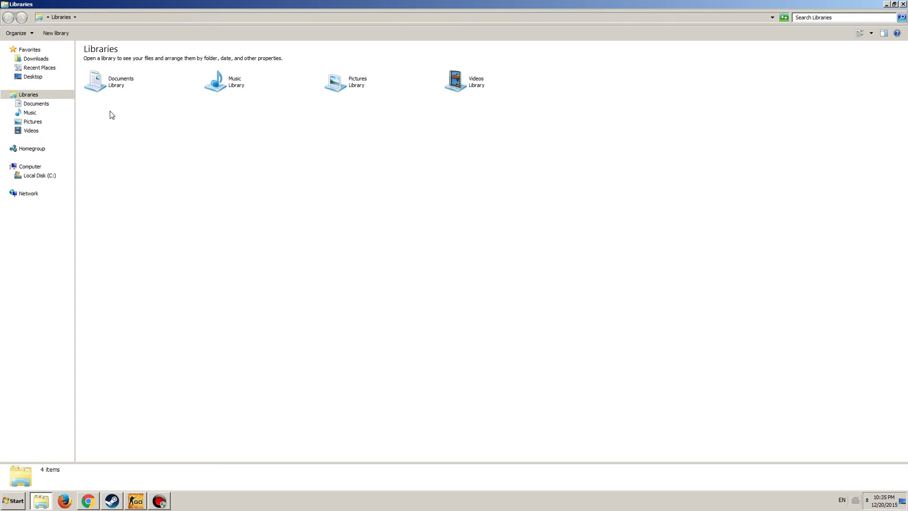
left_click(39, 175)
left_click(155, 230)
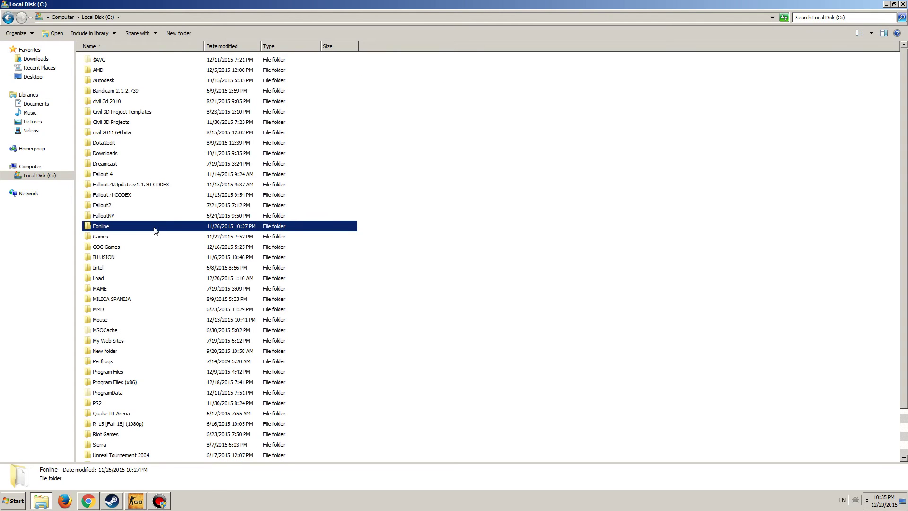
key("m")
double_click(106, 320)
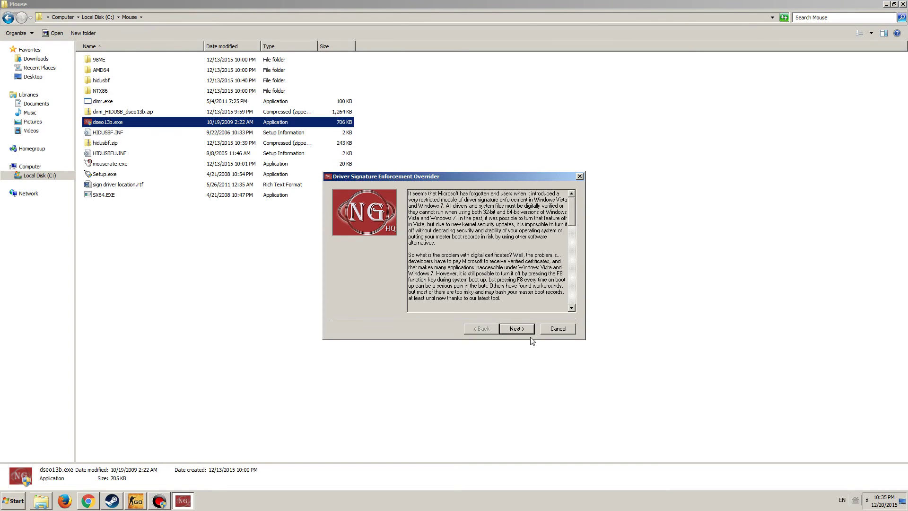
Run dseo13b.exe through to its mode options, and show the desktop to point out the Test Mode watermark
left_click(523, 330)
left_click(521, 331)
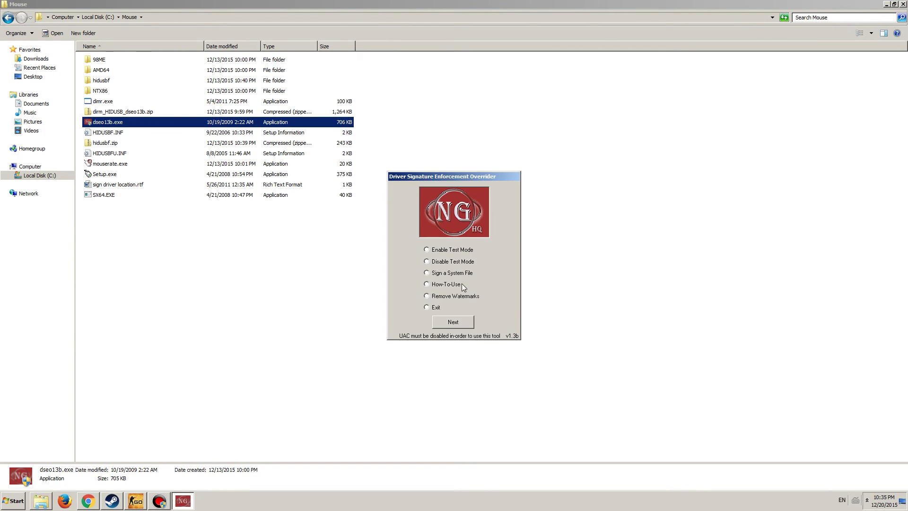
left_click(903, 501)
left_click_drag(873, 456, 907, 505)
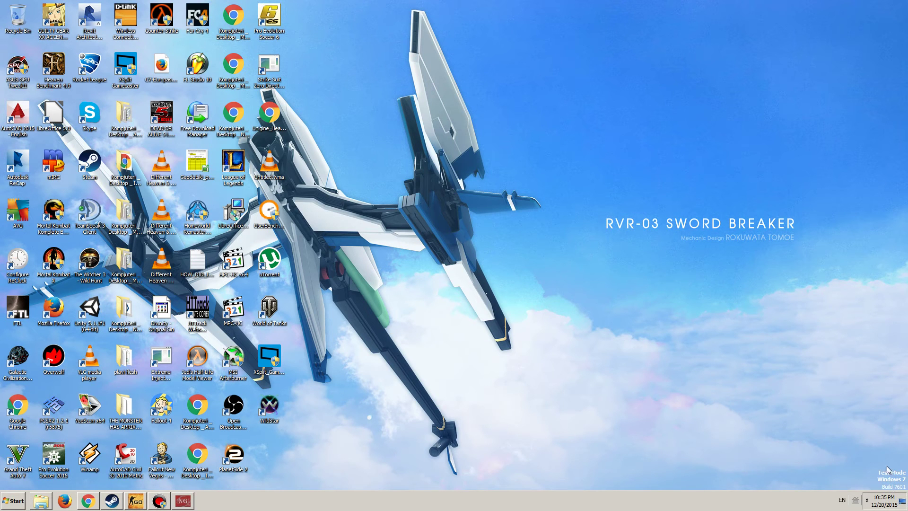
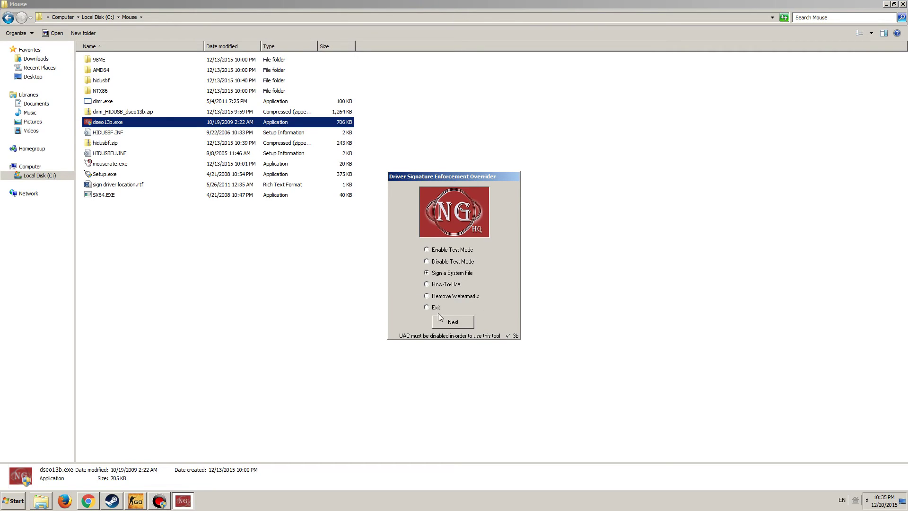
Exit the Driver Signature Enforcement Overrider and show the Install option available for HIDUSBF.INF without running it
left_click(453, 322)
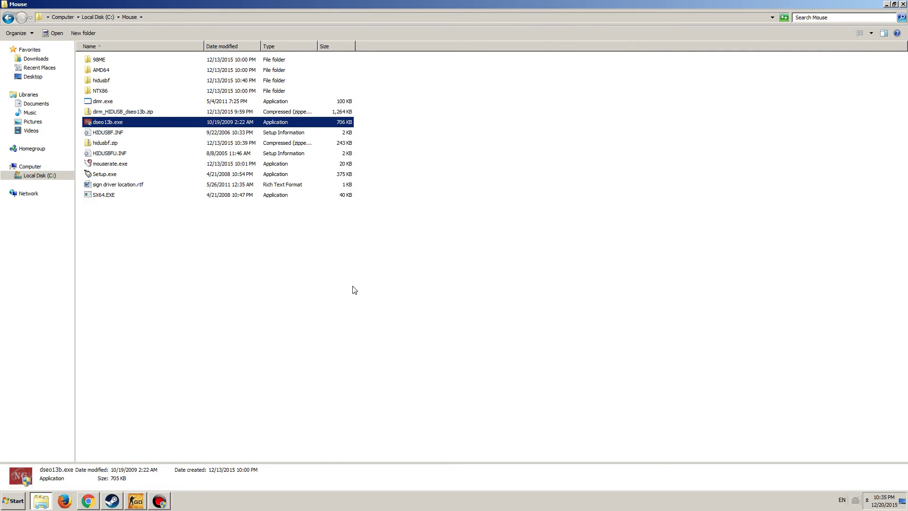
left_click(358, 281)
right_click(97, 135)
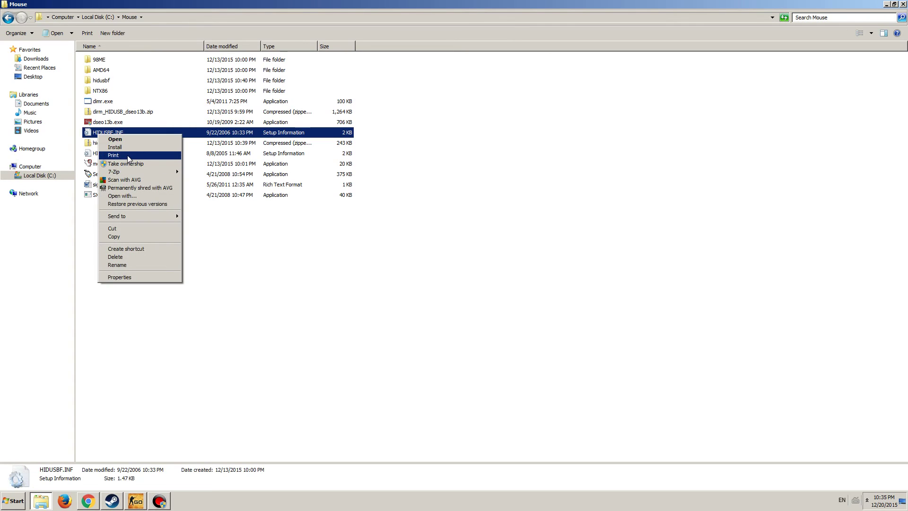
left_click(259, 237)
Run Setup.exe to show the USB Mouse Rate Adjuster settings, check the hidden tray icons, and close the adjuster
double_click(161, 174)
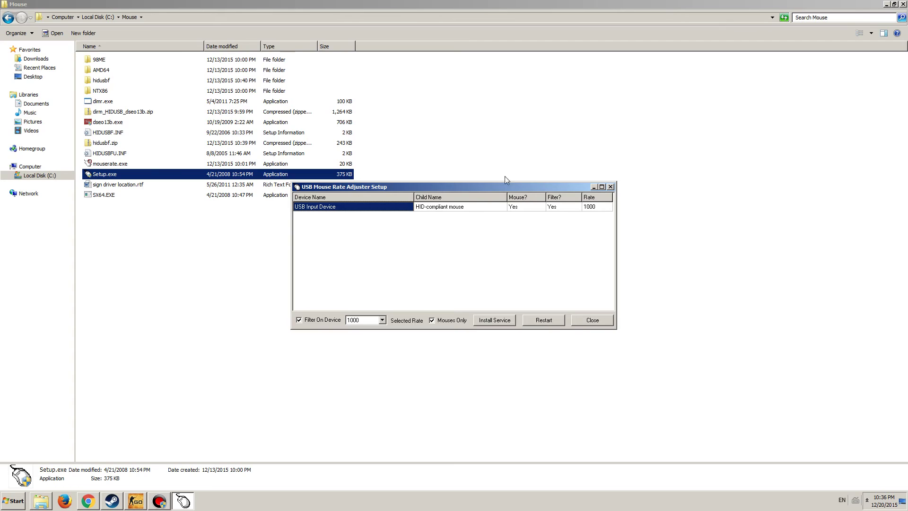
left_click(869, 500)
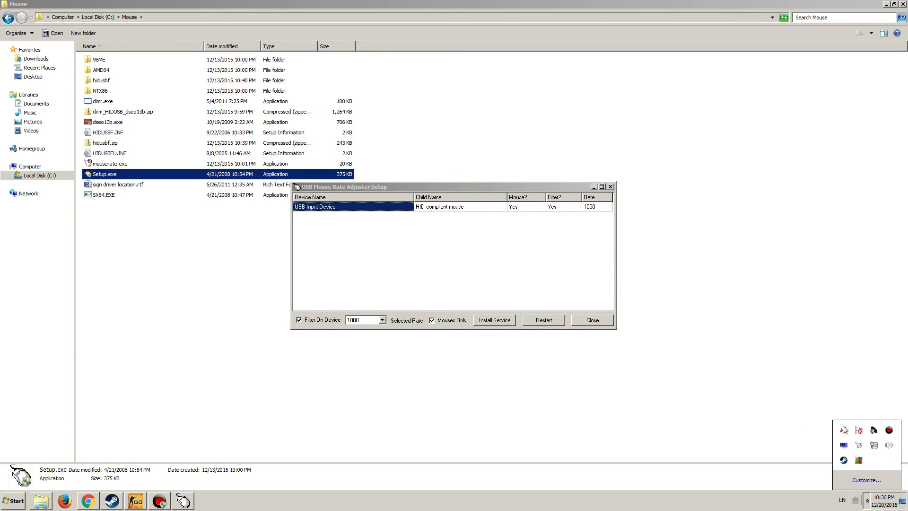
left_click(581, 263)
left_click(592, 321)
left_click_drag(318, 216, 460, 355)
left_click(136, 180)
left_click_drag(436, 209, 608, 344)
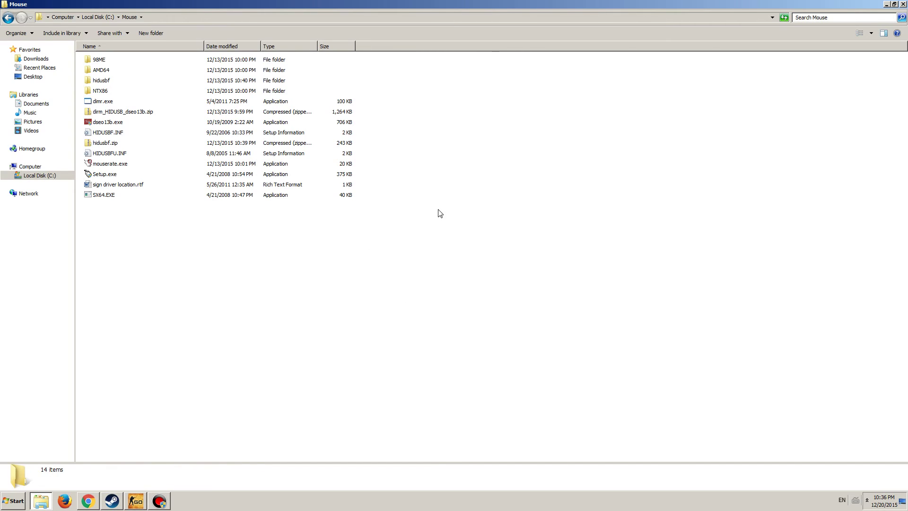
Run mouserate.exe, move the mouse to measure its polling rate, and close Mouse Rate Checker
double_click(108, 163)
left_click(477, 254)
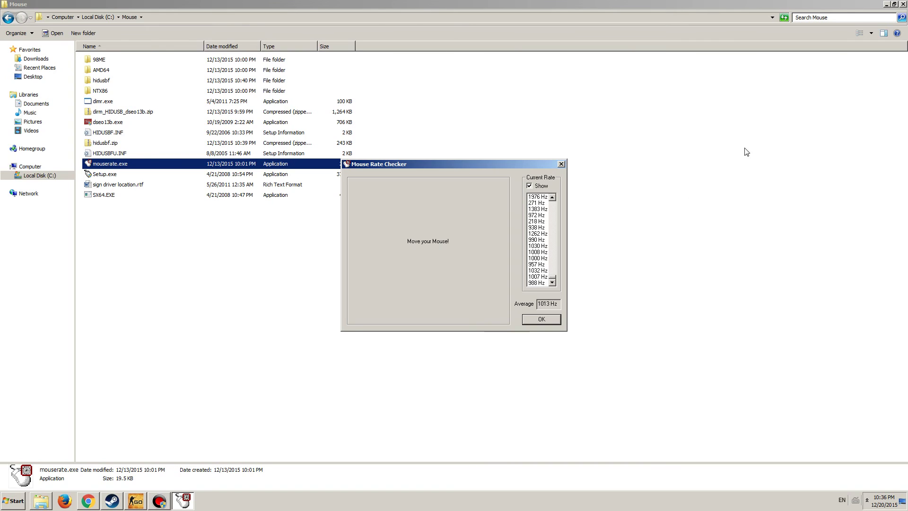
left_click(563, 166)
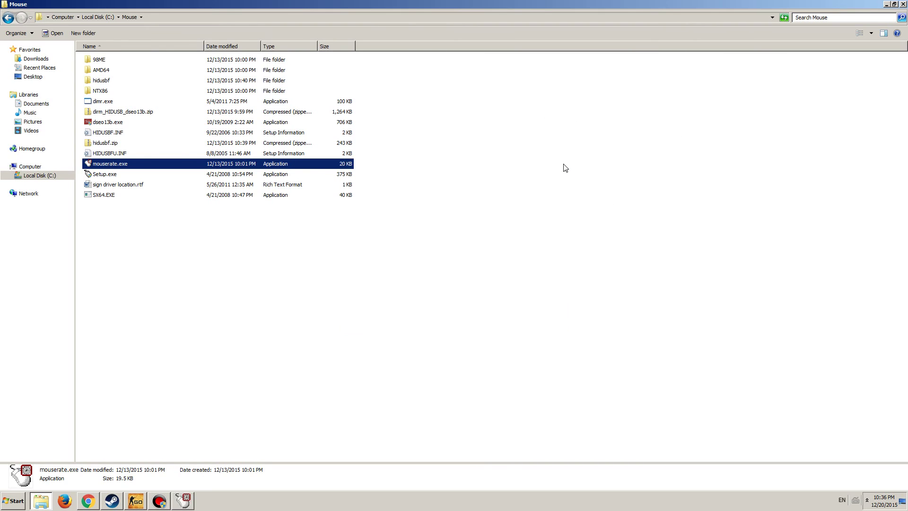
left_click(411, 226)
Run dimr.exe, move its Direct Input Mouse Rate window to mid-screen to measure the mouse rate, and close it
left_click(116, 124)
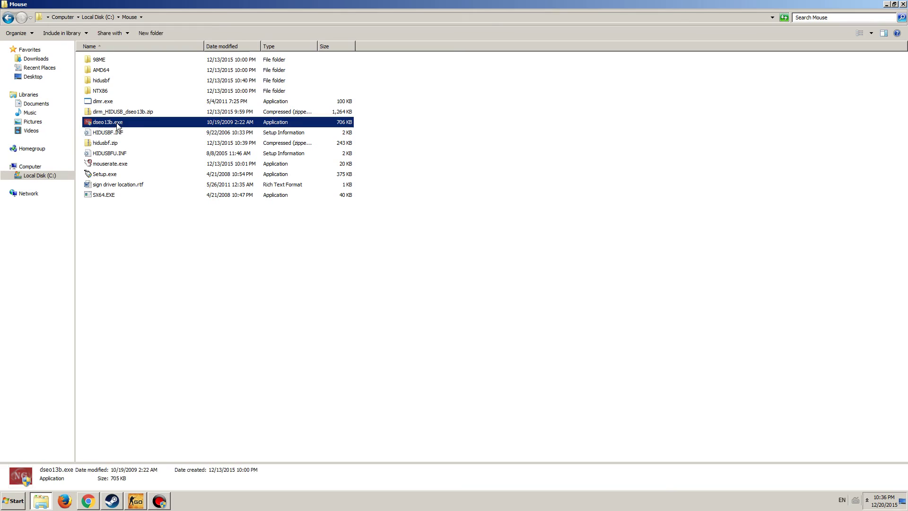
left_click(155, 101)
left_click(251, 74)
left_click(485, 168)
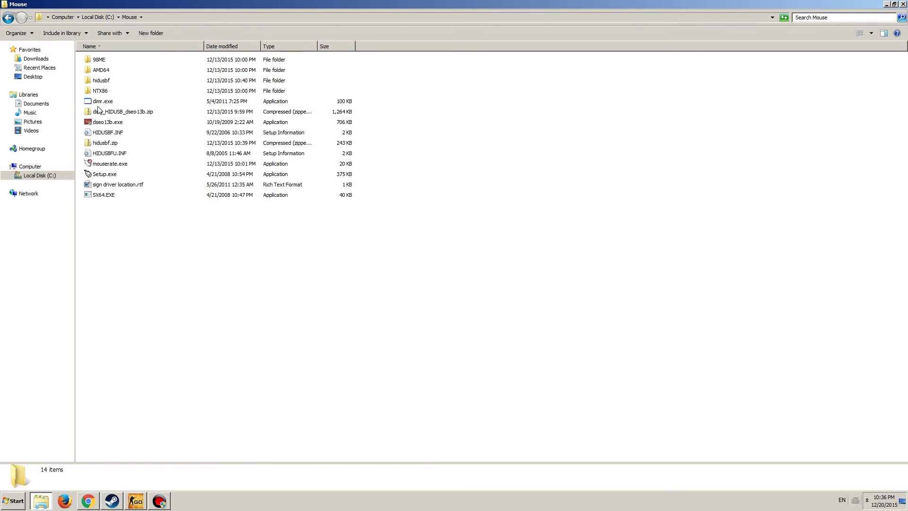
double_click(99, 102)
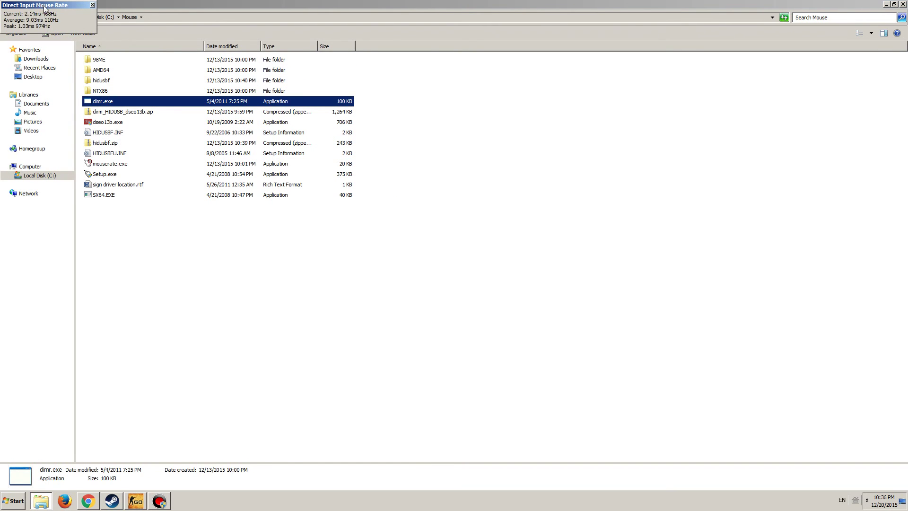
left_click_drag(44, 7, 512, 195)
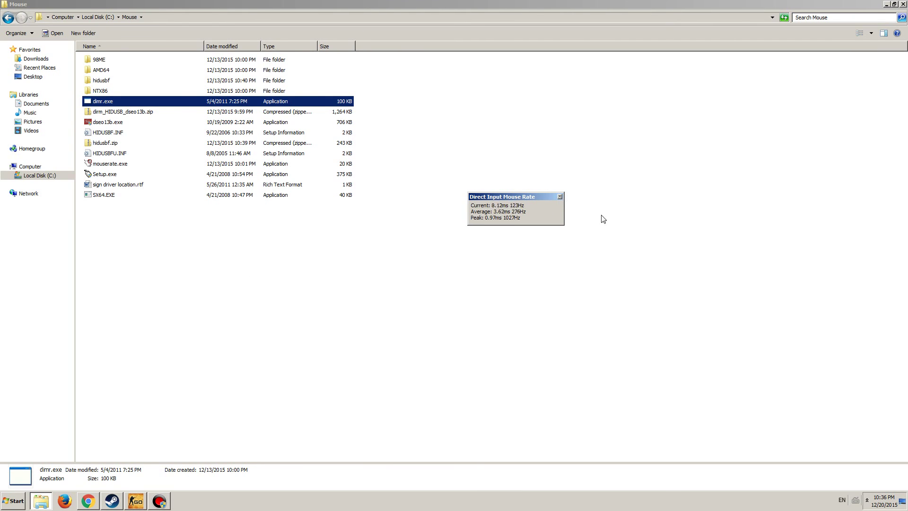
left_click(561, 197)
left_click_drag(407, 150, 444, 206)
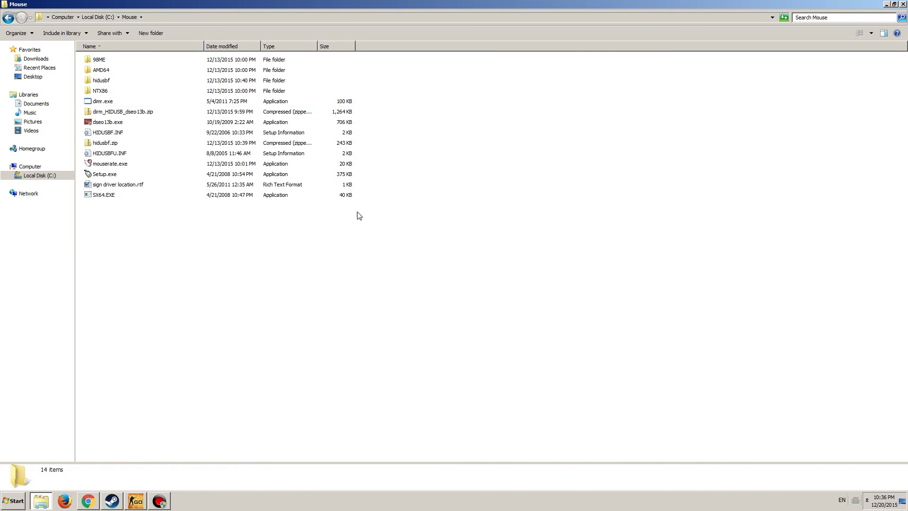
Measure the mouse's polling rate again with mouserate.exe and close the checker
double_click(109, 166)
left_click(480, 254)
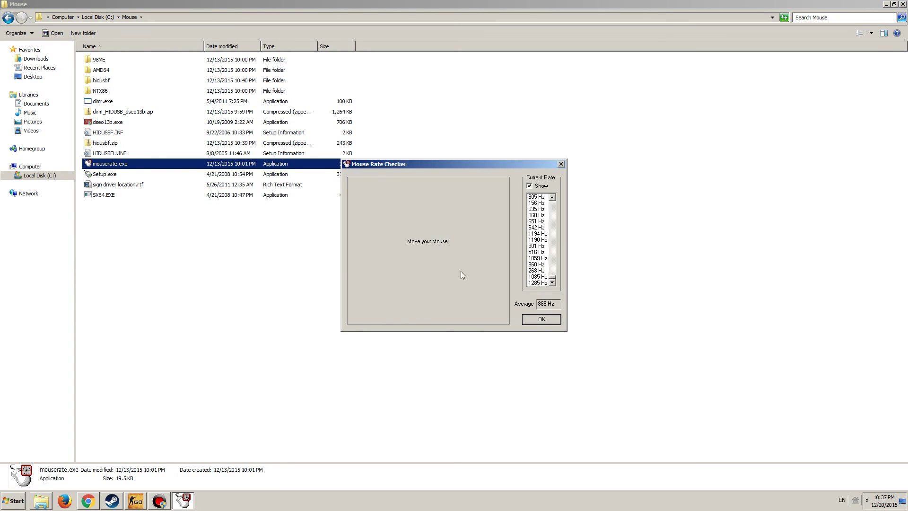
left_click(562, 164)
left_click_drag(451, 140, 478, 170)
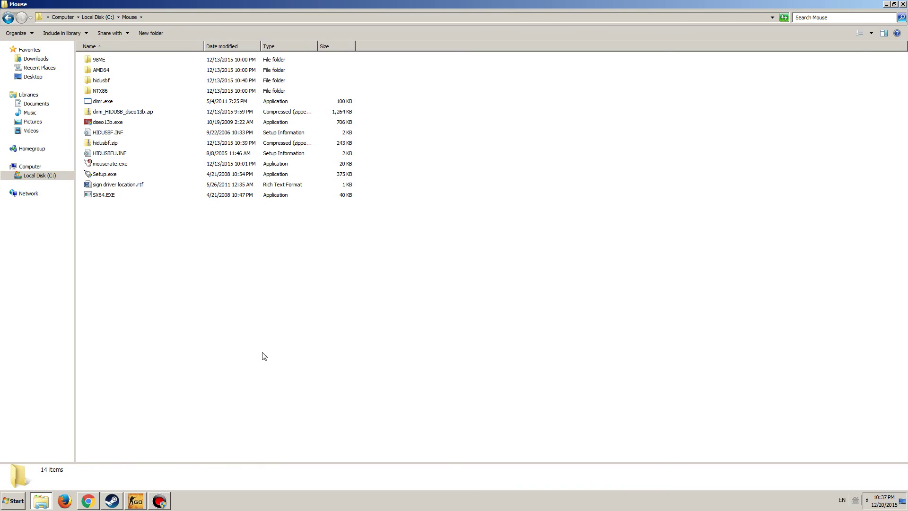